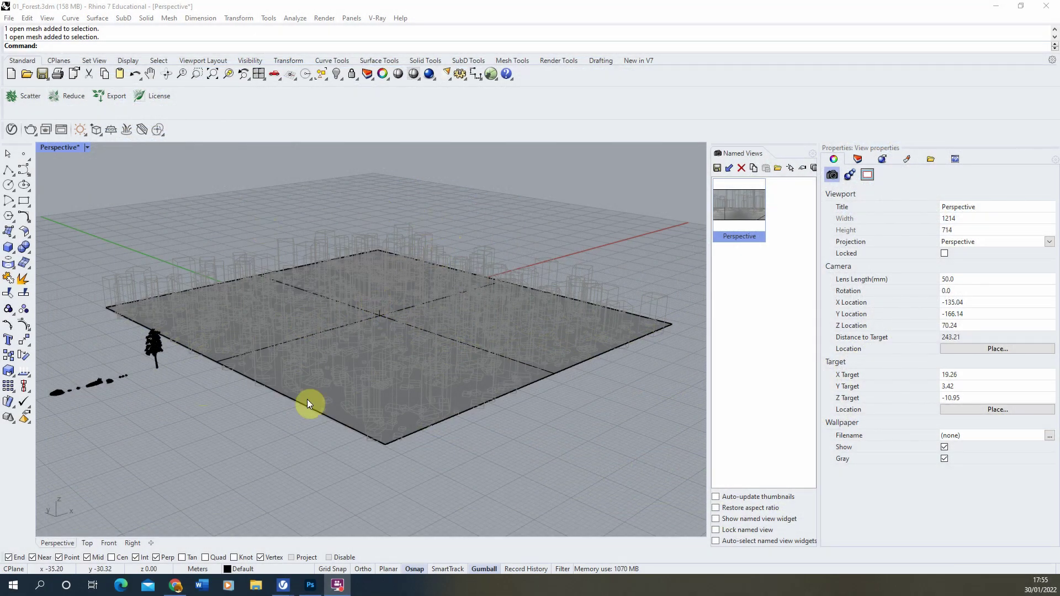
Select the tree, the small rock cluster and the elongated rock, then orbit and zoom to a ground-level view.
{"action": "scroll", "coordinate": [524, 325], "scroll_direction": "down", "scroll_amount": 4}
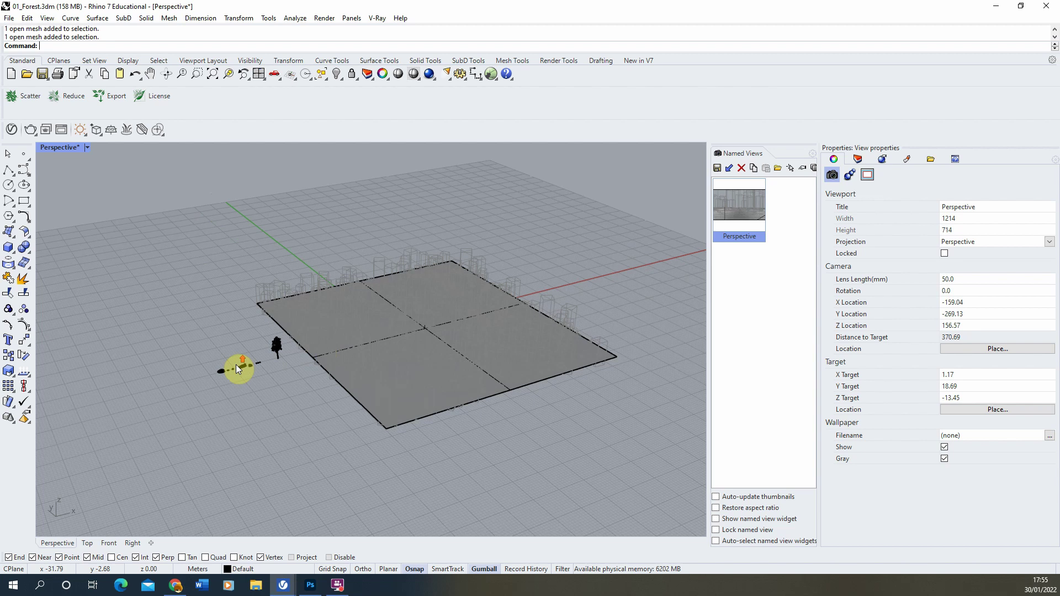
{"action": "scroll", "coordinate": [209, 408], "scroll_direction": "up", "scroll_amount": 10}
{"action": "left_click", "coordinate": [466, 262]}
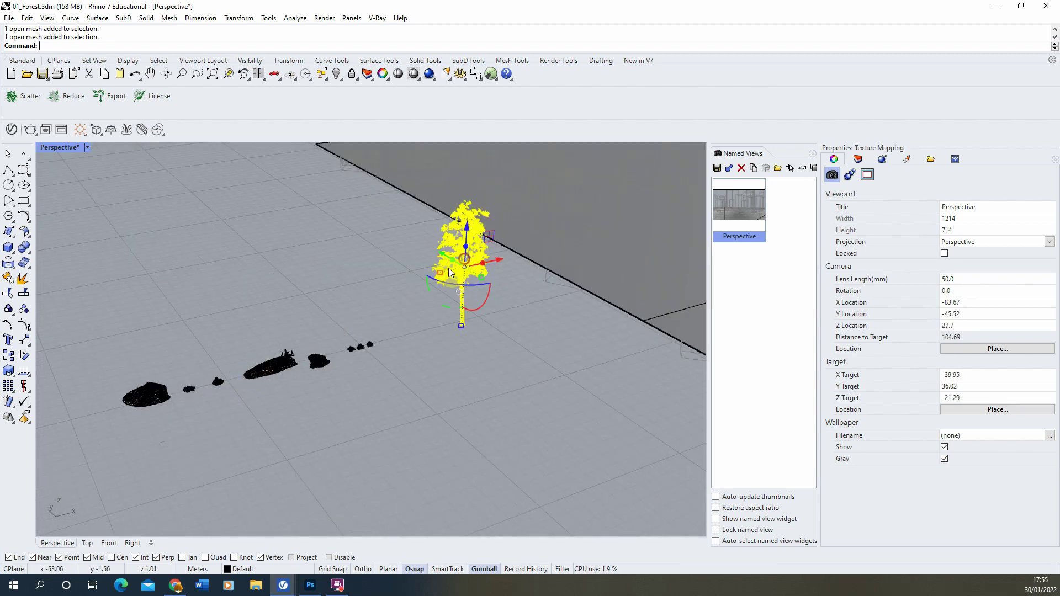
{"action": "left_click", "coordinate": [362, 347]}
{"action": "left_click", "coordinate": [271, 365]}
{"action": "right_click_drag", "start_coordinate": [271, 366], "coordinate": [545, 299]}
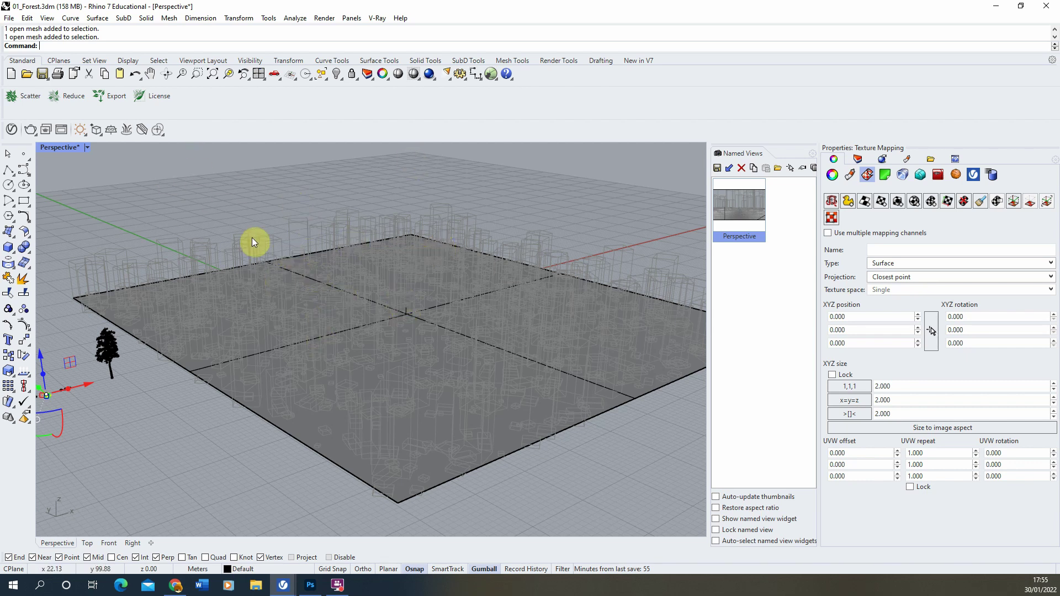
{"action": "scroll", "coordinate": [447, 276], "scroll_direction": "up", "scroll_amount": 3}
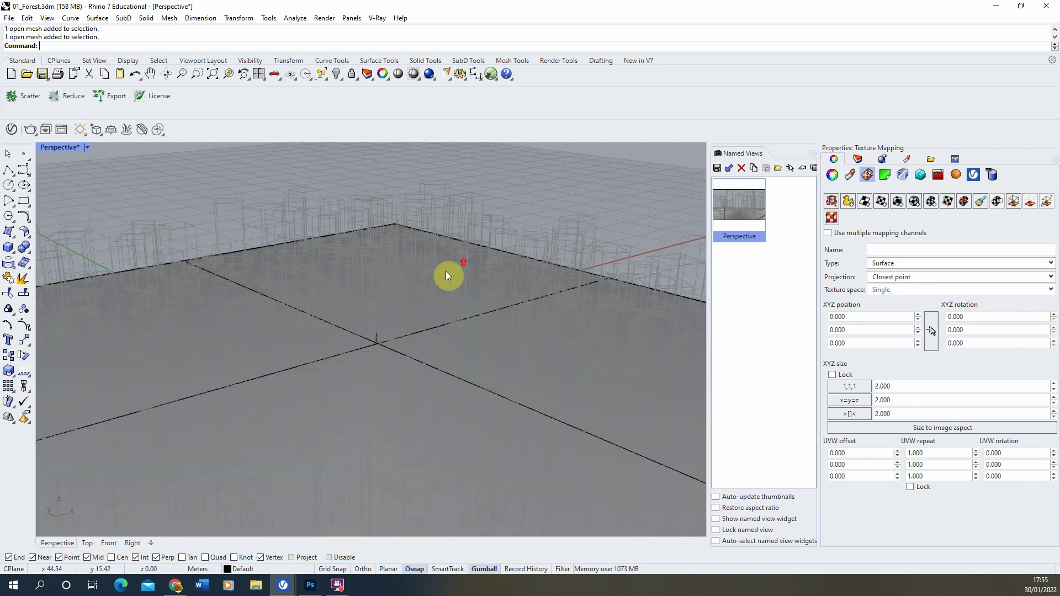
Restore the Perspective named view and render the misty birch forest in V-Ray at 2666 x 1500.
{"action": "double_click", "coordinate": [749, 210]}
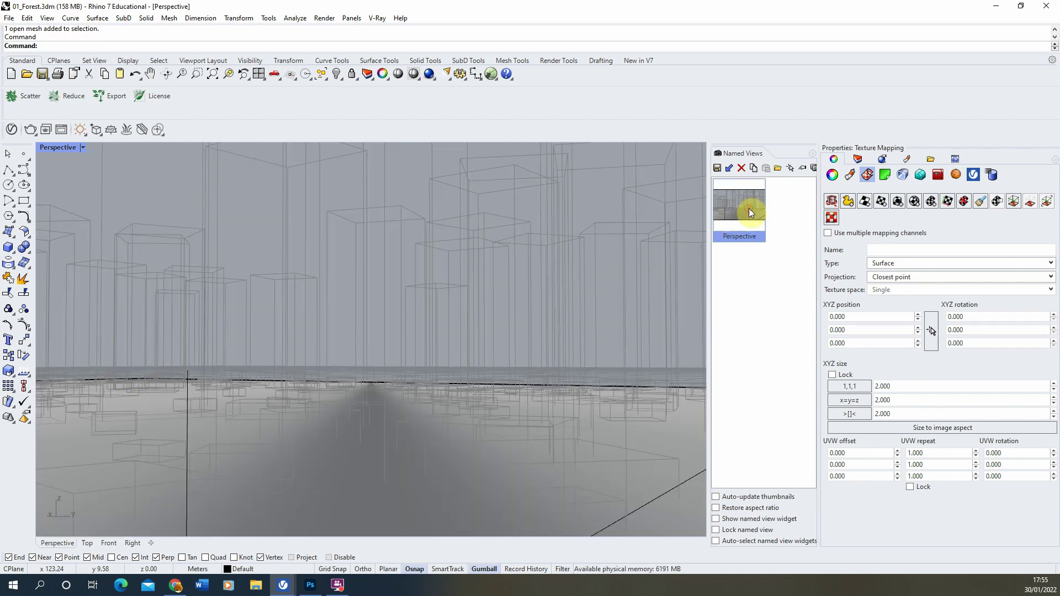
{"action": "left_click", "coordinate": [11, 131]}
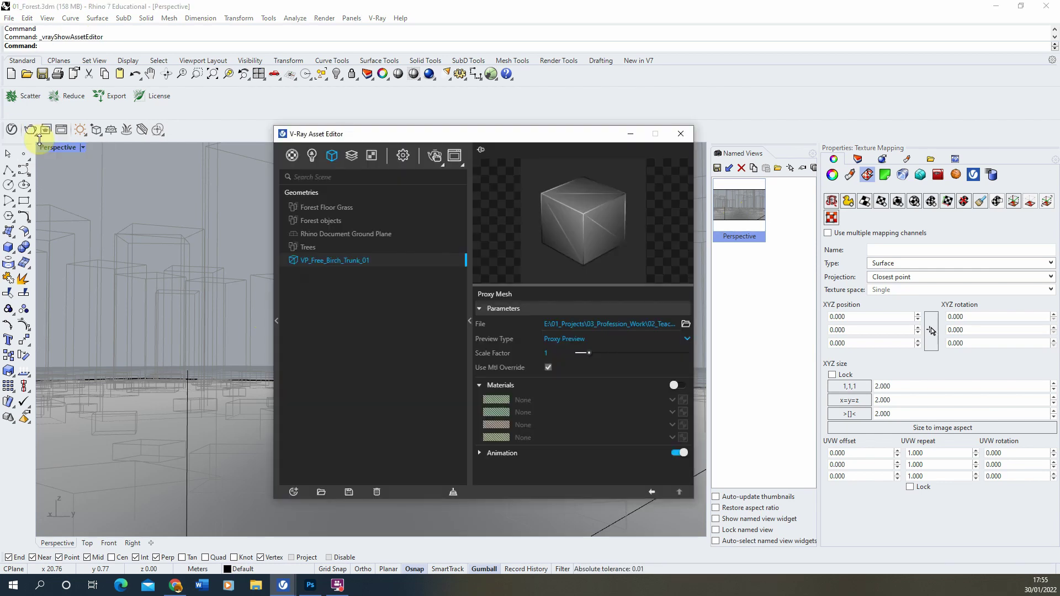
{"action": "left_click", "coordinate": [435, 157]}
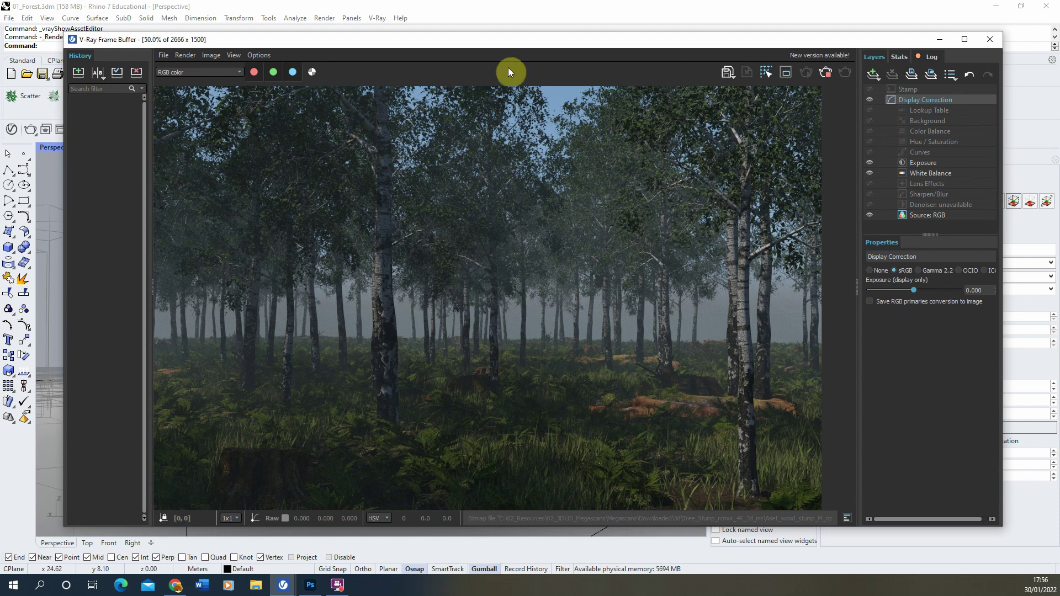
{"action": "left_click", "coordinate": [825, 74]}
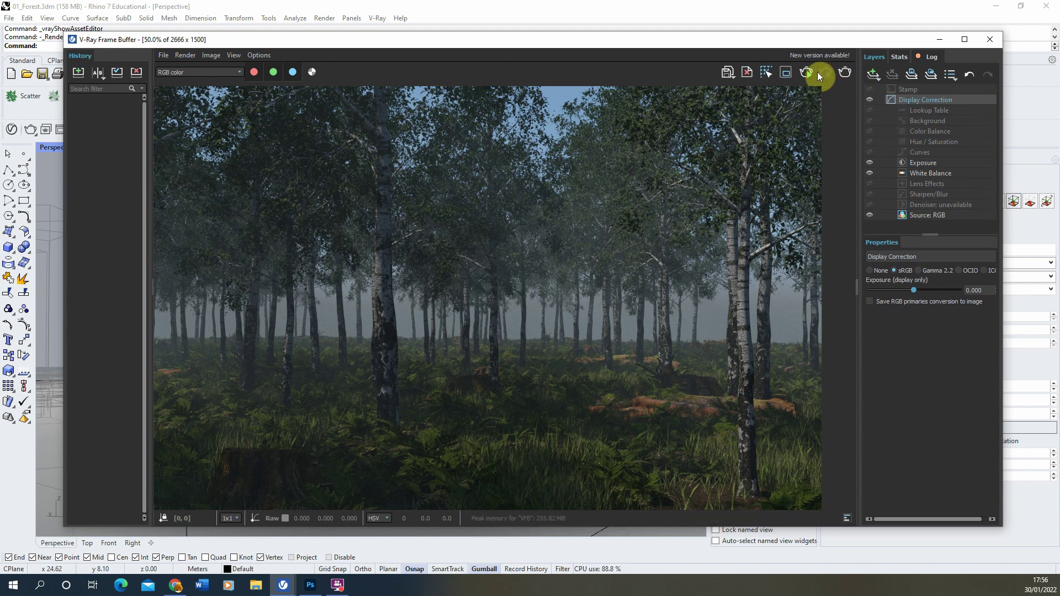
Set the V-Ray Camera Type to VR Spherical Panorama with Image Width 3000, giving 3000 x 1500.
{"action": "left_click", "coordinate": [940, 40]}
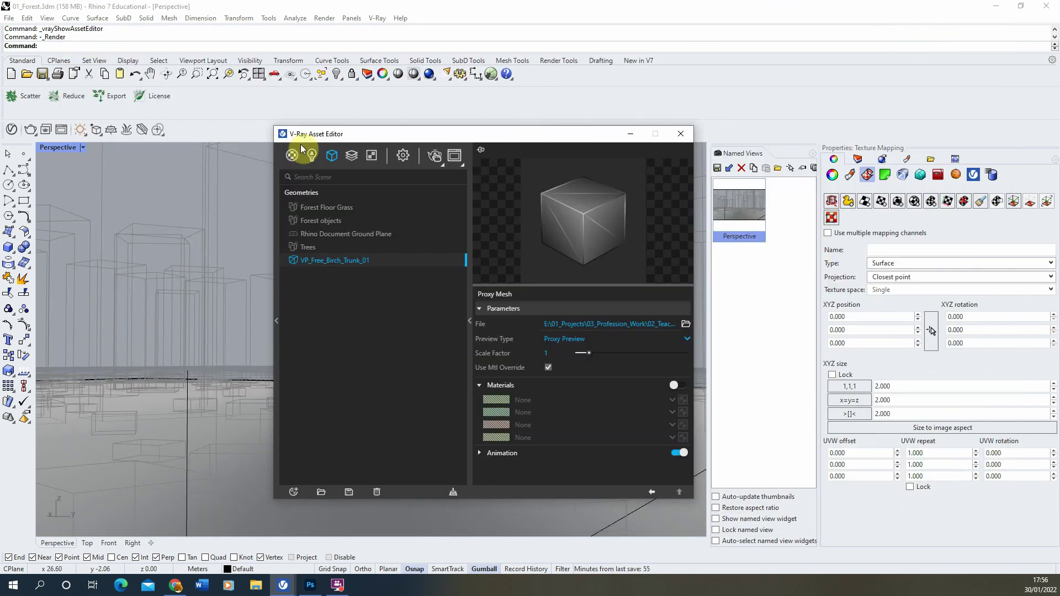
{"action": "left_click", "coordinate": [406, 156]}
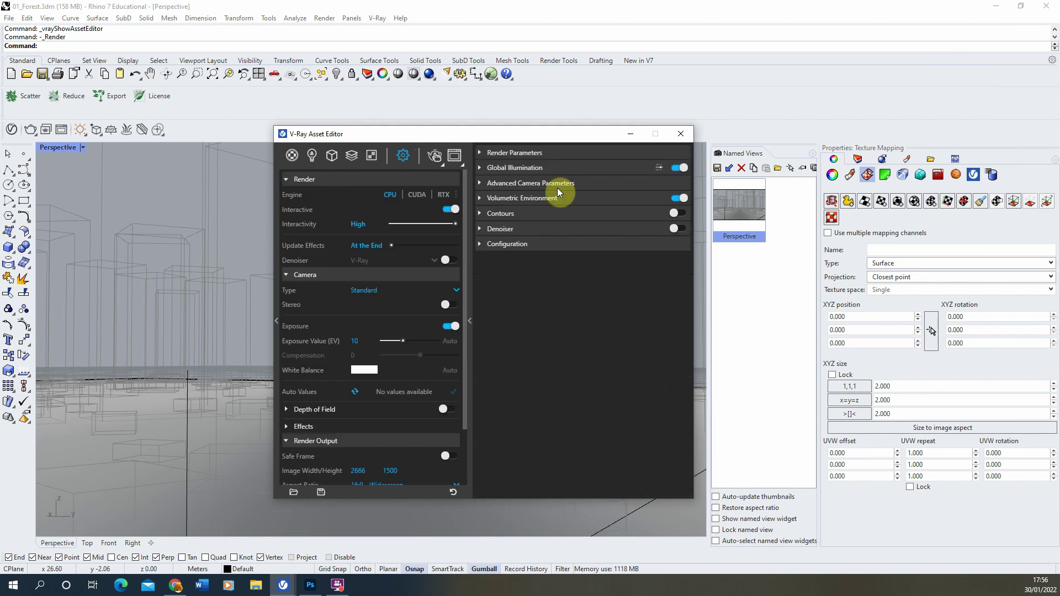
{"action": "left_click", "coordinate": [387, 289]}
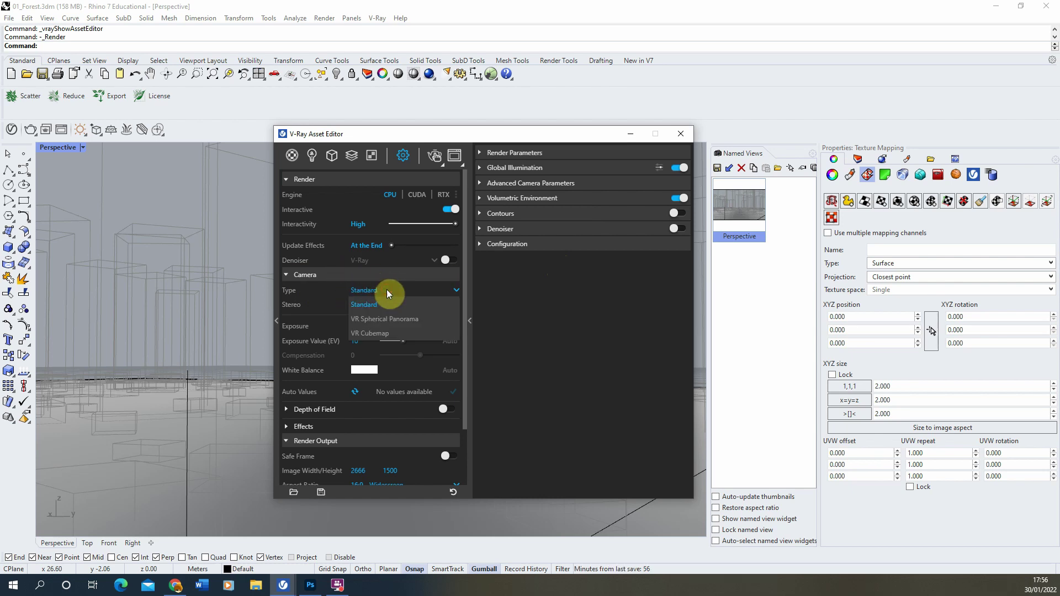
{"action": "left_click", "coordinate": [407, 320]}
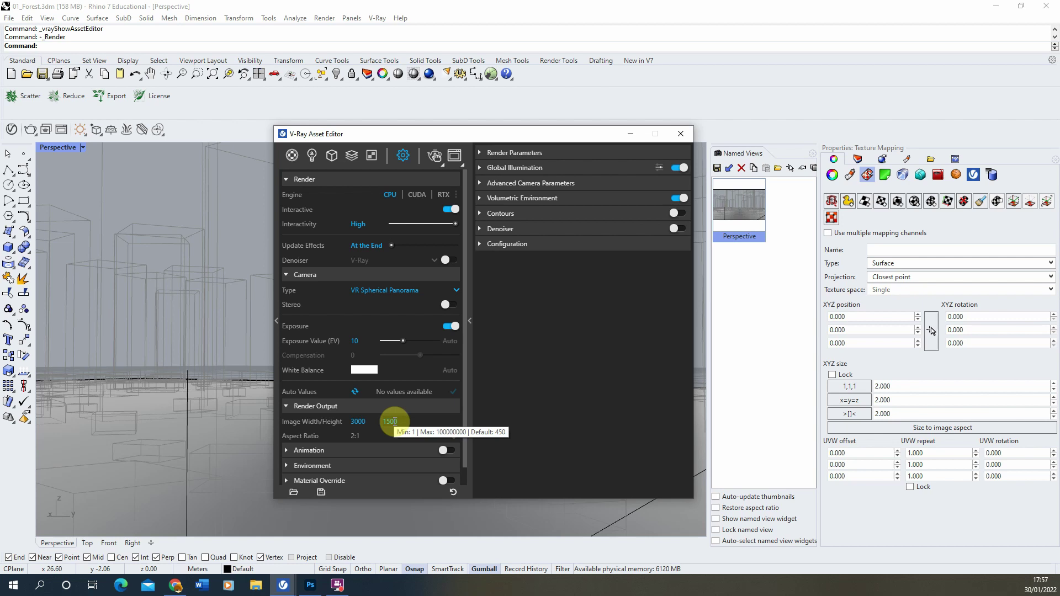
{"action": "left_click", "coordinate": [354, 421]}
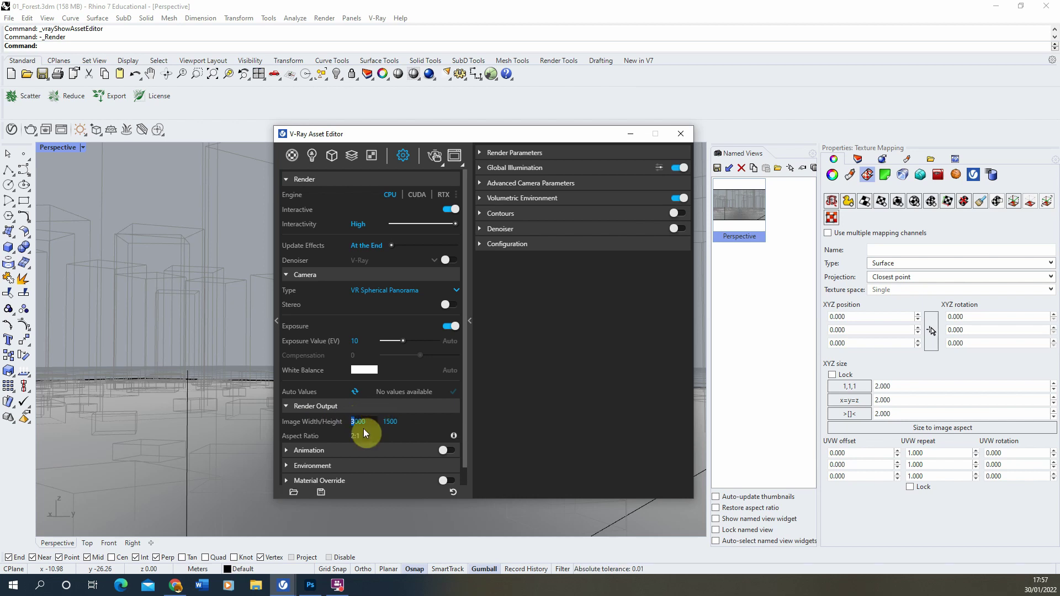
{"action": "key", "text": "Tab"}
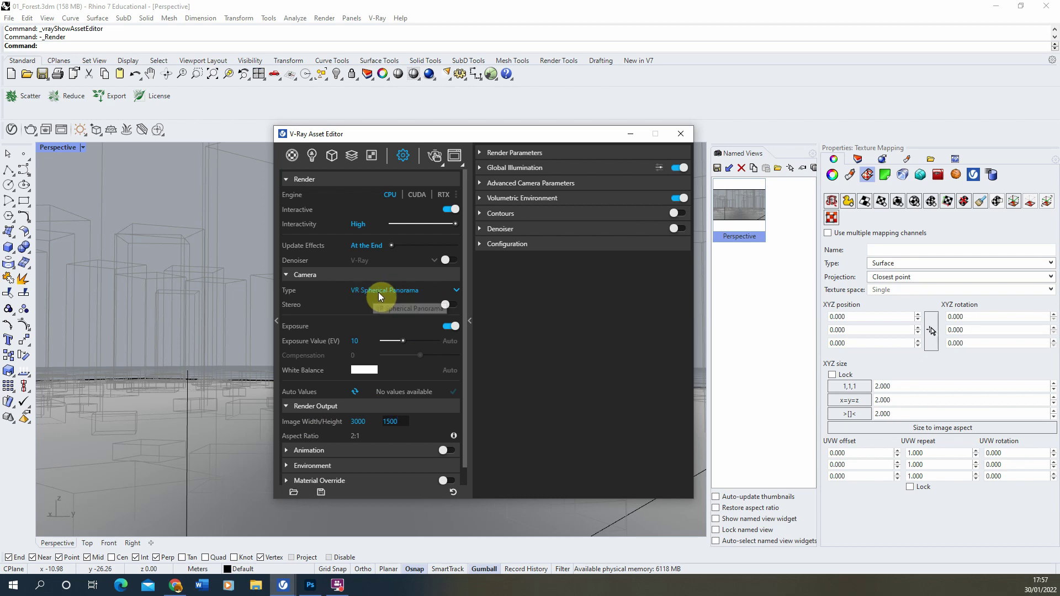
Render the forest as a 3000 x 1500 spherical VR panorama in V-Ray.
{"action": "left_click", "coordinate": [438, 159]}
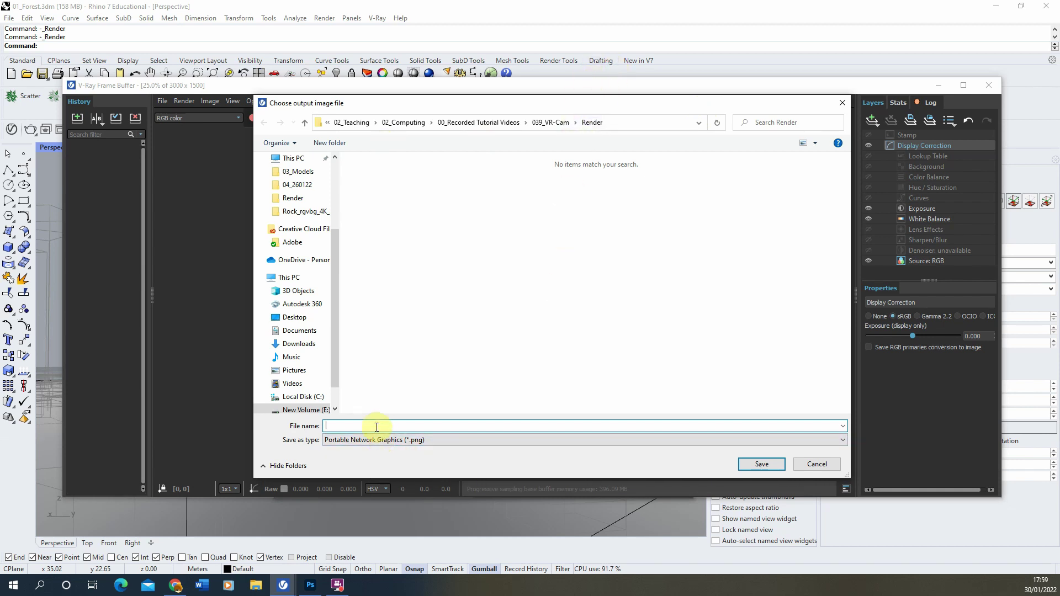
Save the panorama render into the Render folder as '1', keeping the default image format.
{"action": "type", "text": "1"}
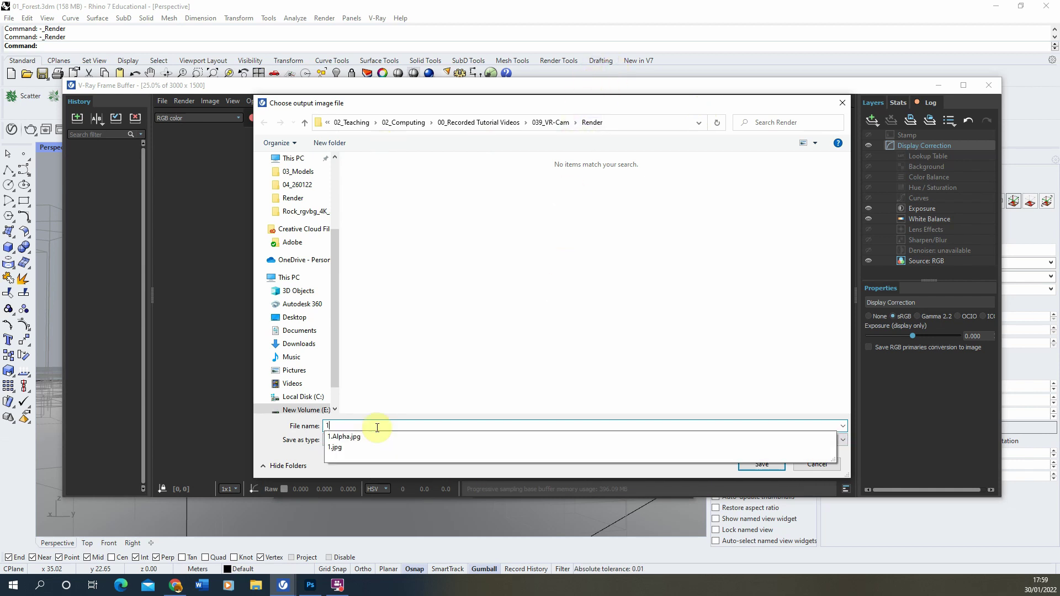
{"action": "left_click", "coordinate": [491, 359]}
{"action": "left_click", "coordinate": [410, 439]}
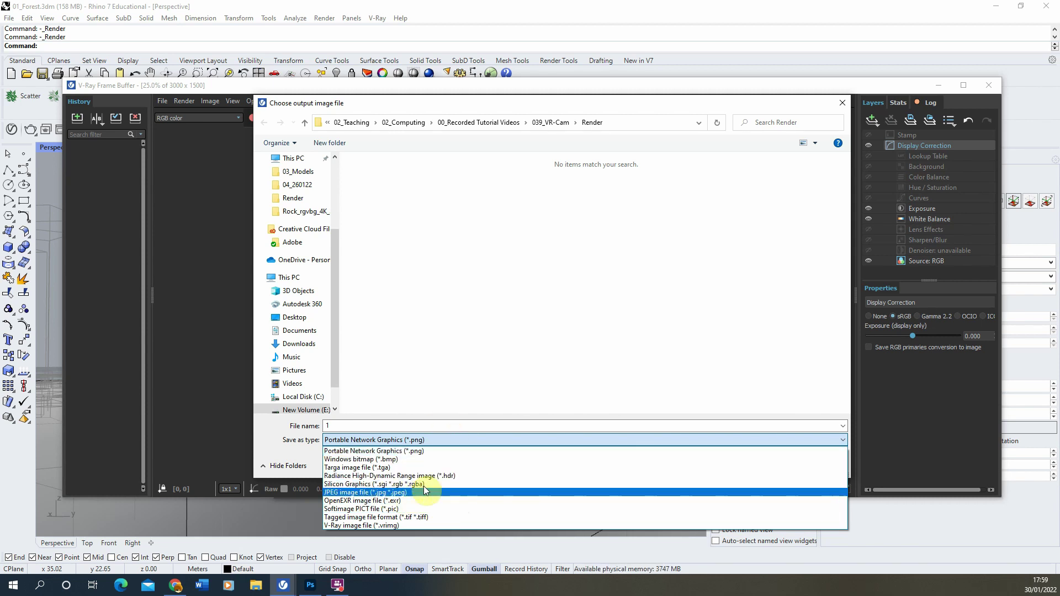
{"action": "left_click", "coordinate": [445, 450]}
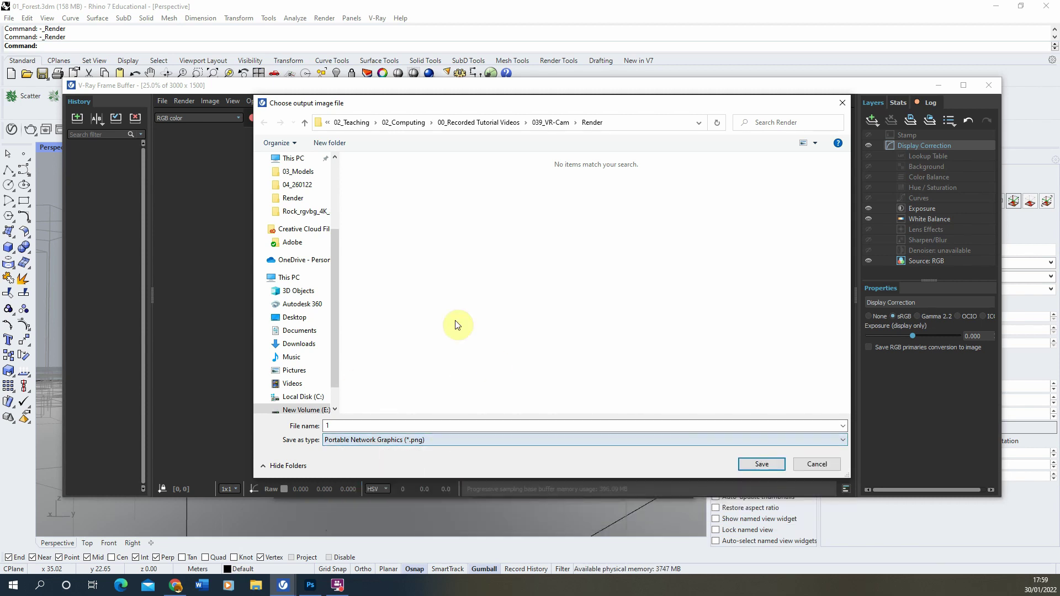
{"action": "left_click", "coordinate": [762, 465]}
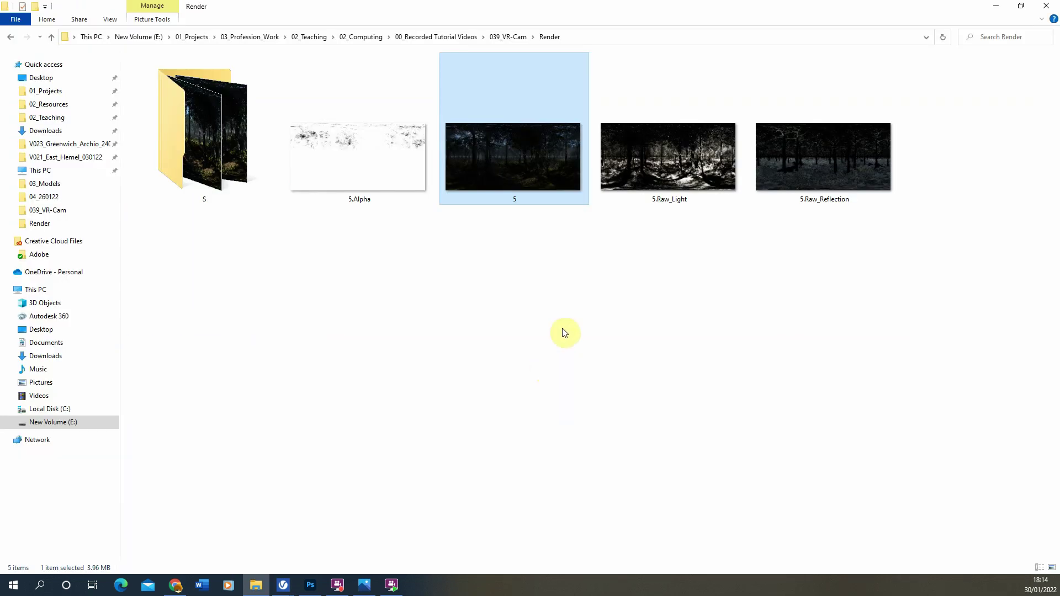
{"action": "mouse_move", "coordinate": [493, 126]}
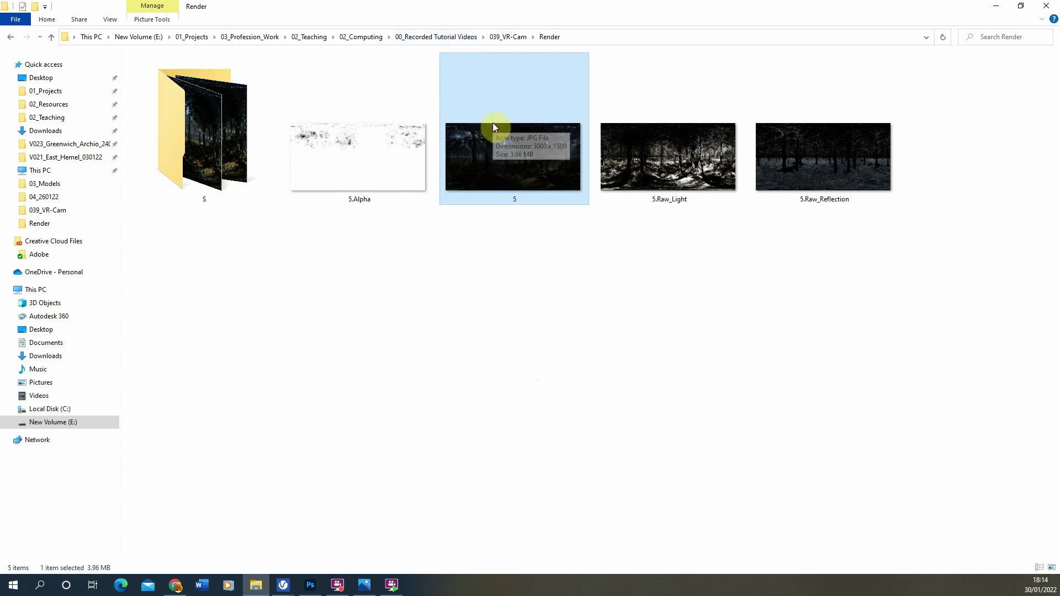
{"action": "double_click", "coordinate": [482, 169]}
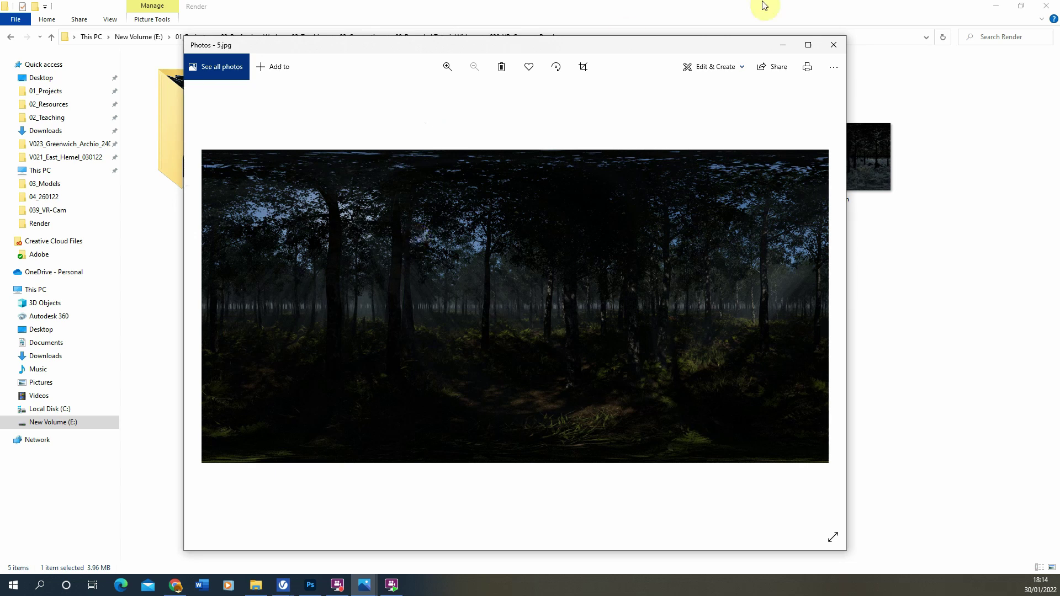
{"action": "left_click", "coordinate": [834, 45]}
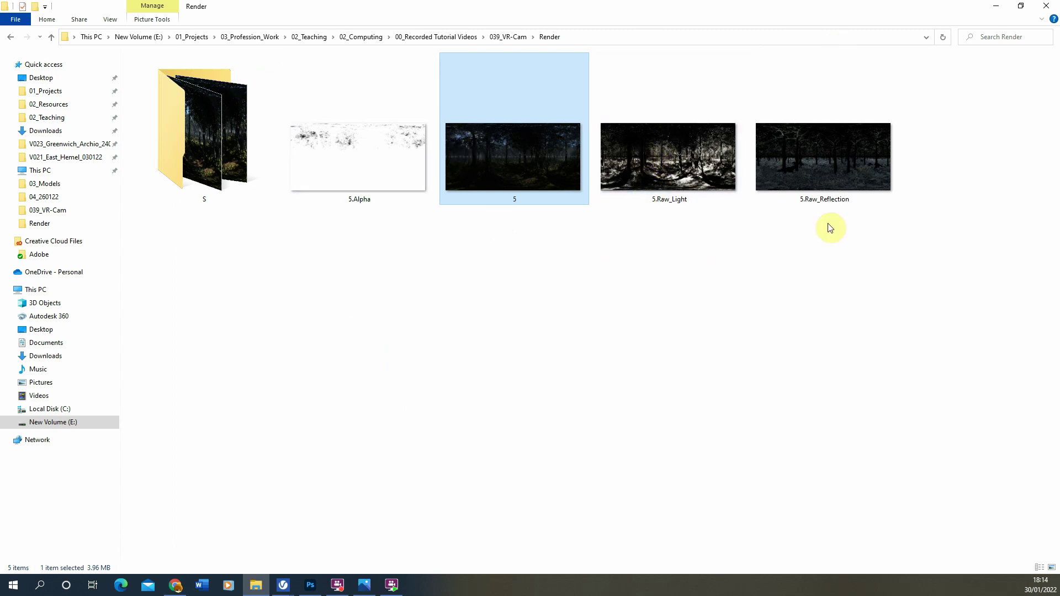
{"action": "double_click", "coordinate": [674, 170]}
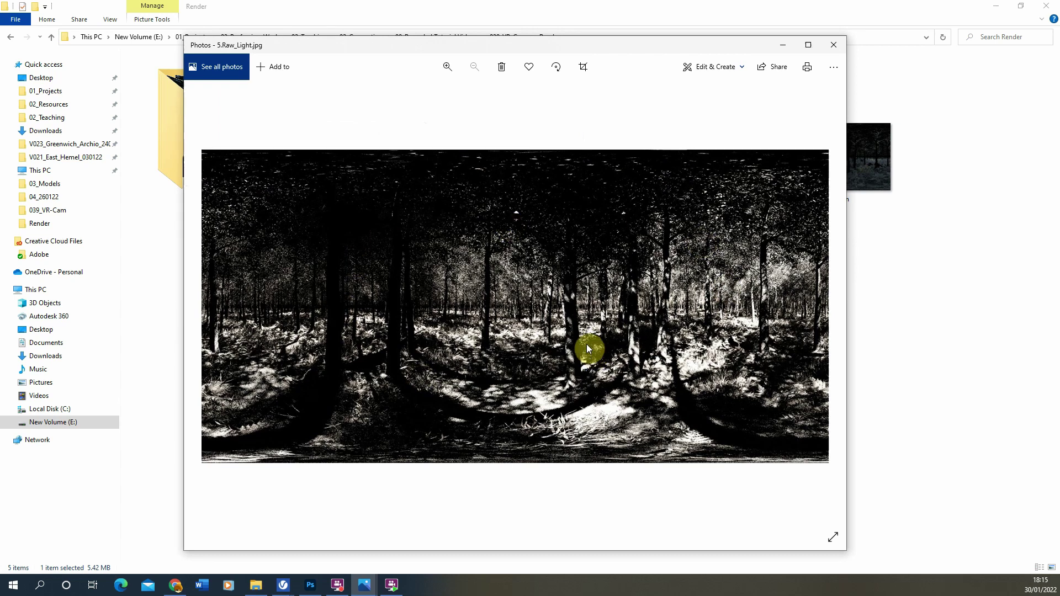
{"action": "left_click", "coordinate": [831, 45]}
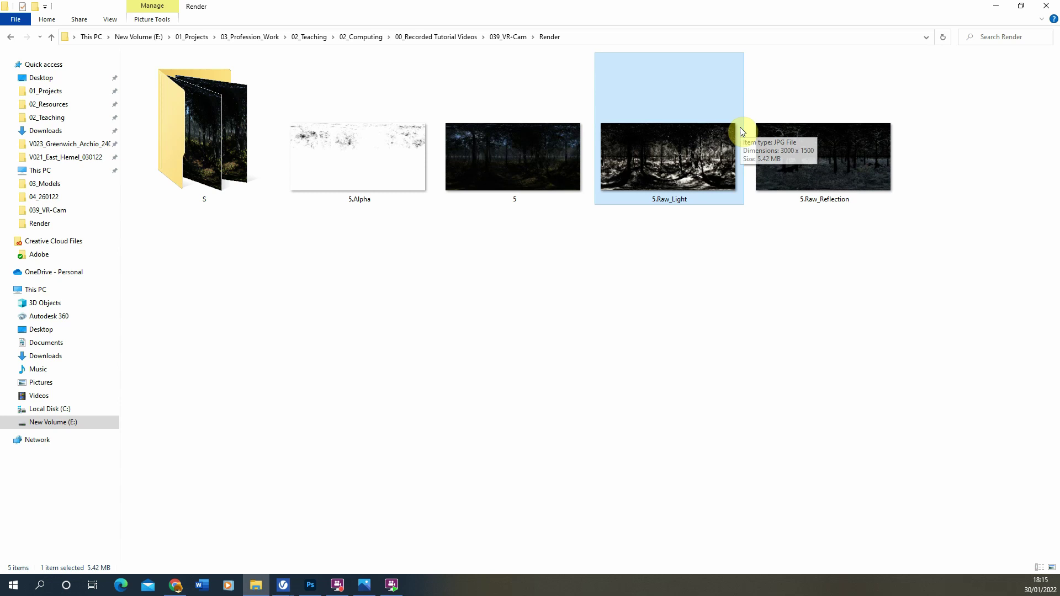
Use Load Files into Stack to layer 5, 5.Alpha, 5.Raw_Light and 5.Raw_Reflection in one document.
{"action": "left_click", "coordinate": [318, 593]}
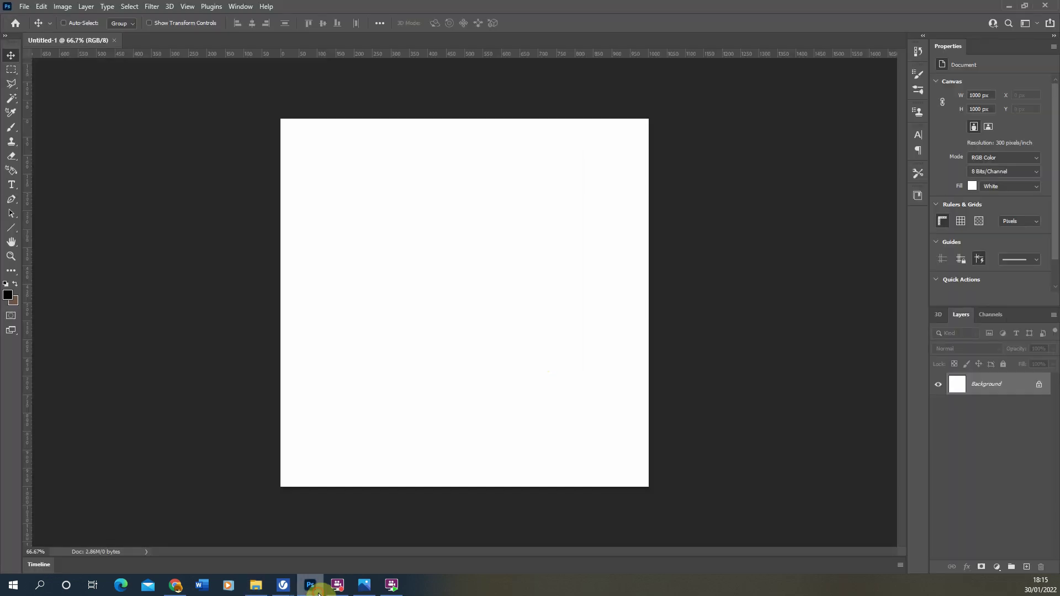
{"action": "left_click", "coordinate": [24, 7]}
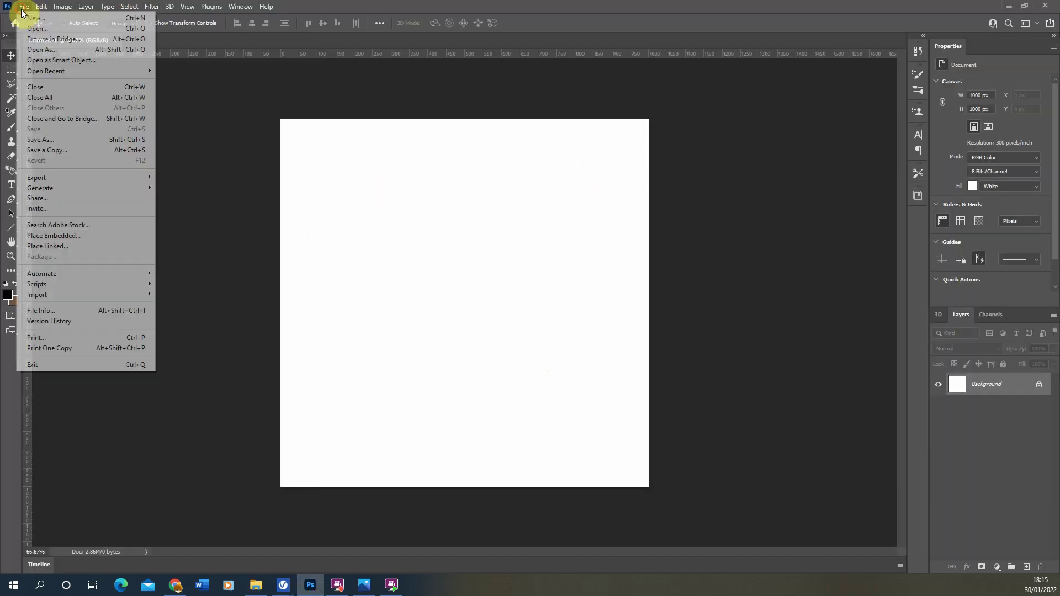
{"action": "mouse_move", "coordinate": [104, 285]}
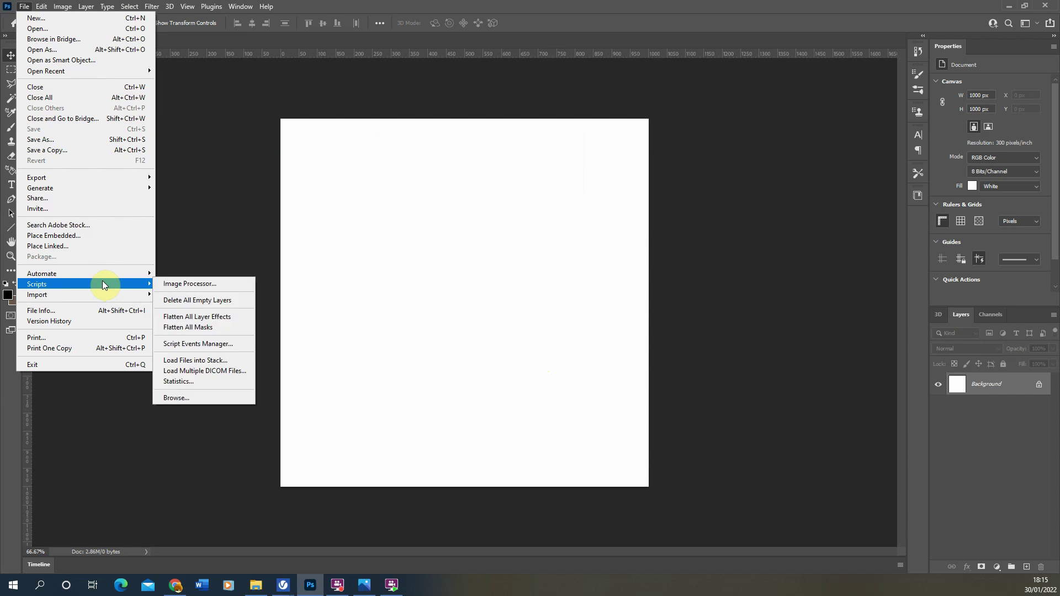
{"action": "left_click", "coordinate": [223, 362]}
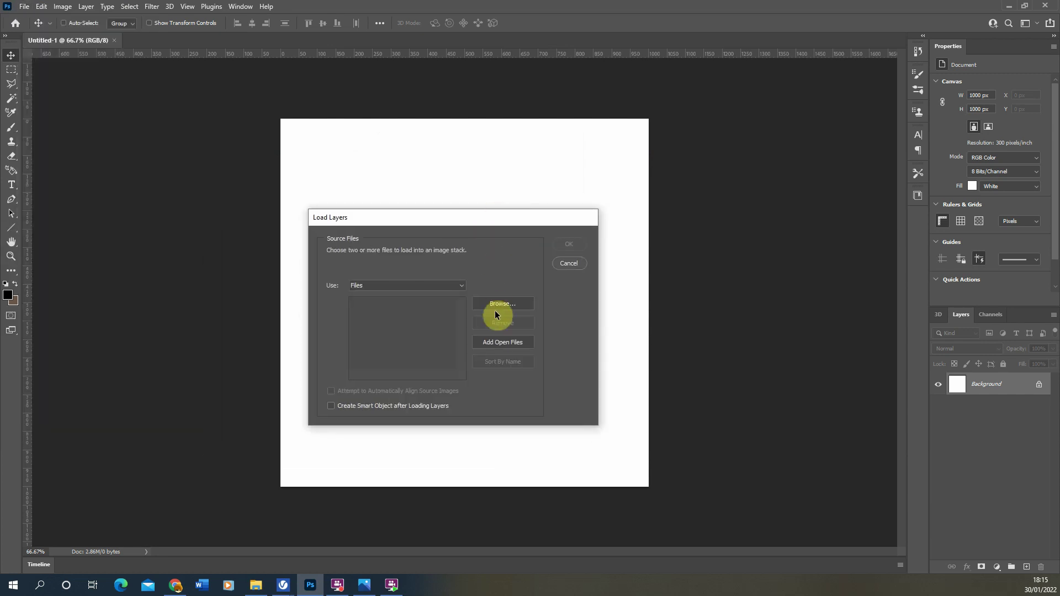
{"action": "left_click", "coordinate": [501, 304]}
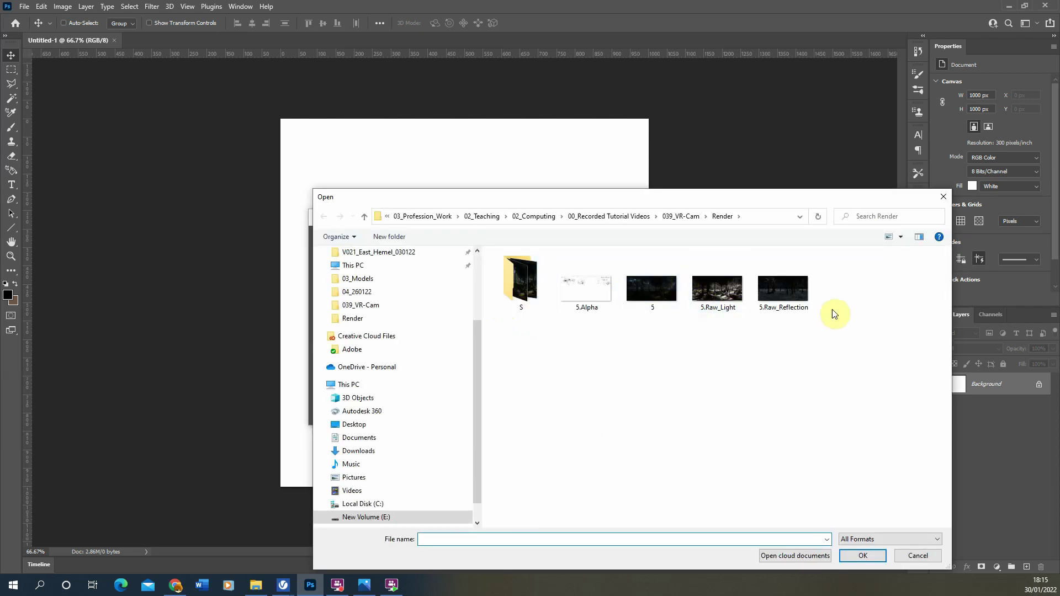
{"action": "left_click_drag", "start_coordinate": [841, 357], "coordinate": [624, 285]}
{"action": "left_click_drag", "start_coordinate": [669, 198], "coordinate": [492, 137]}
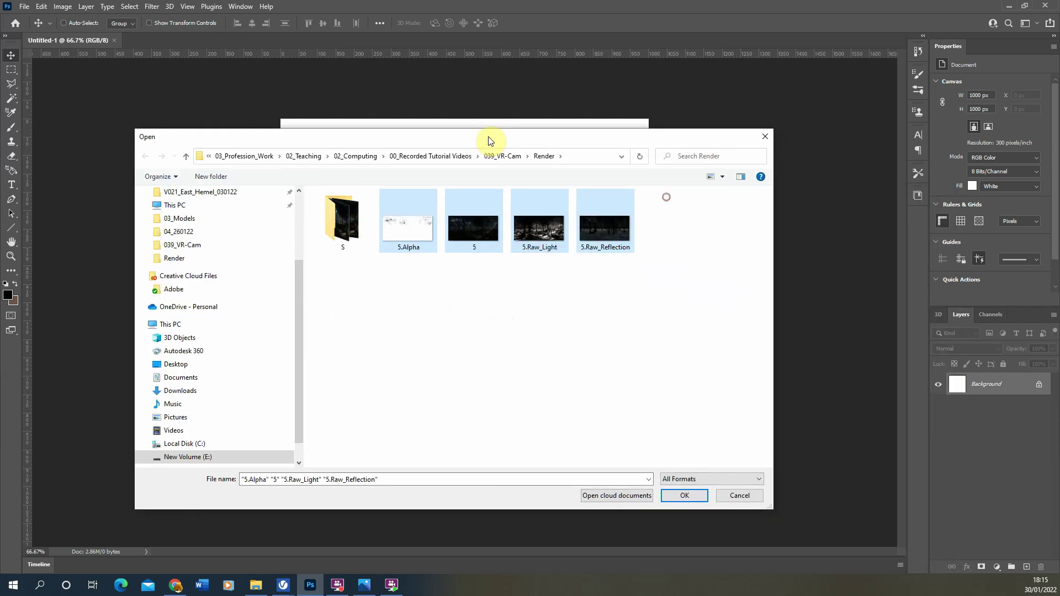
{"action": "left_click", "coordinate": [695, 496]}
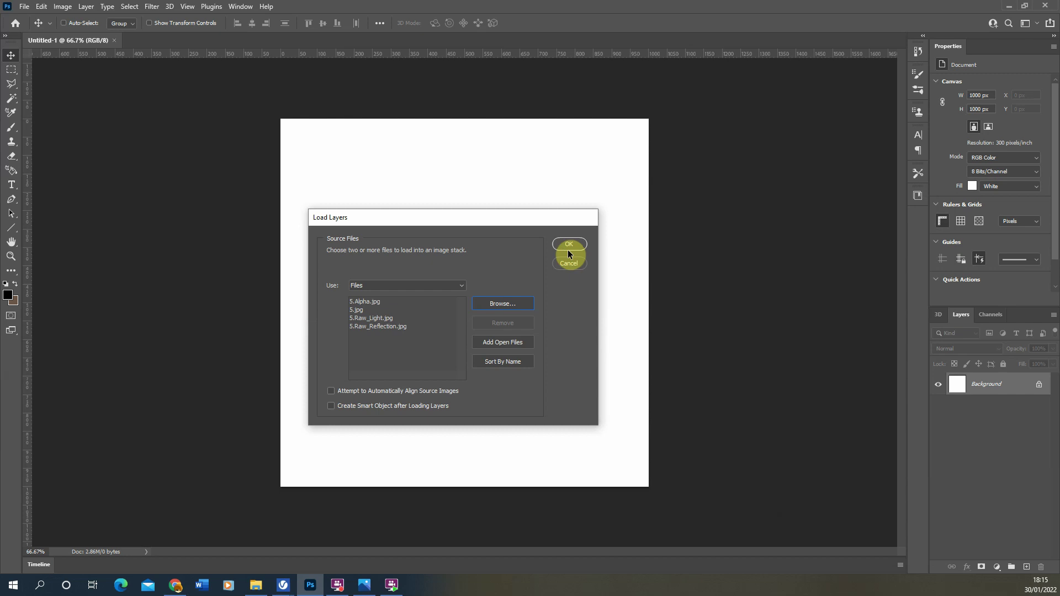
{"action": "left_click", "coordinate": [570, 247]}
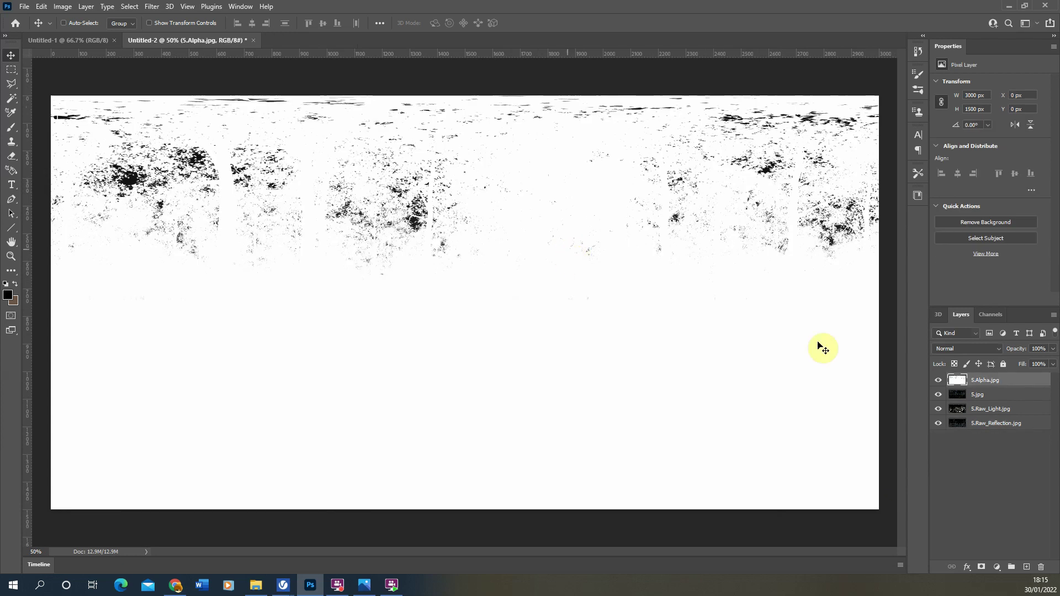
Move 5.jpg above 5.Alpha.jpg and put 5.Raw_Light.jpg at the top of the layer stack.
{"action": "left_click", "coordinate": [982, 395]}
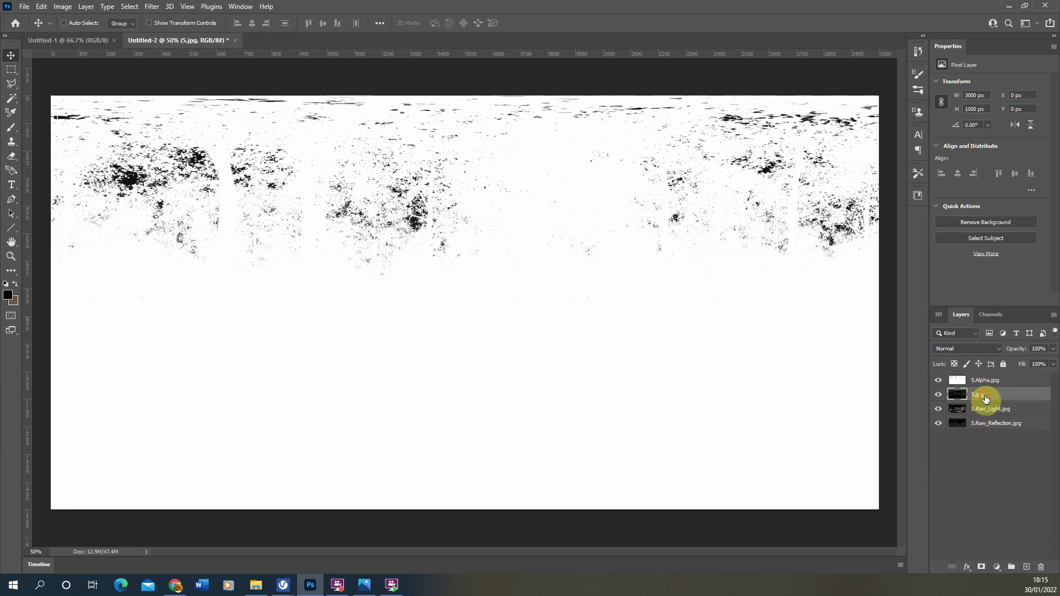
{"action": "left_click_drag", "start_coordinate": [986, 399], "coordinate": [980, 376]}
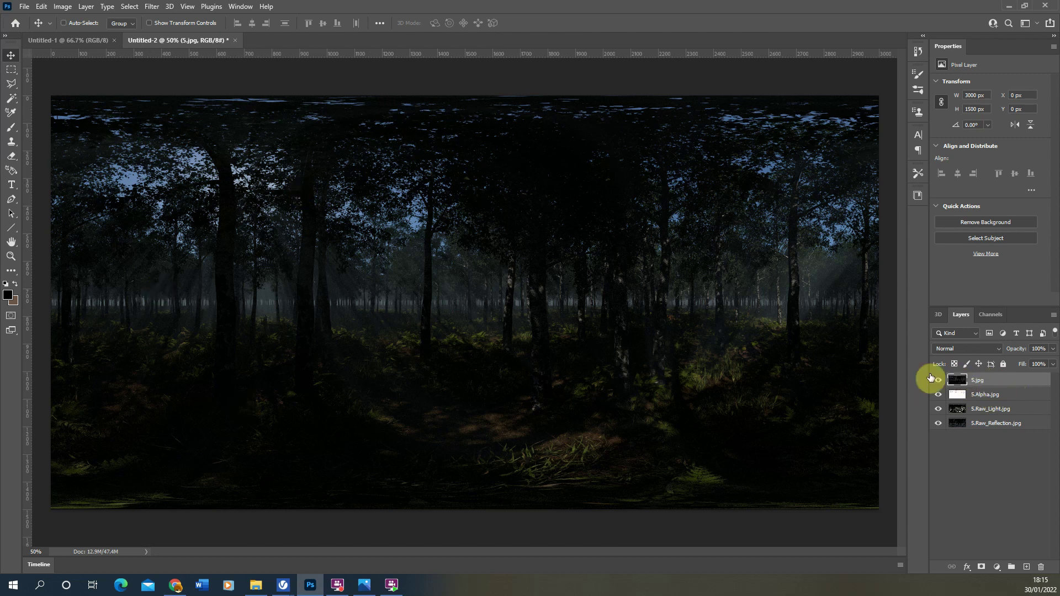
{"action": "left_click", "coordinate": [991, 408]}
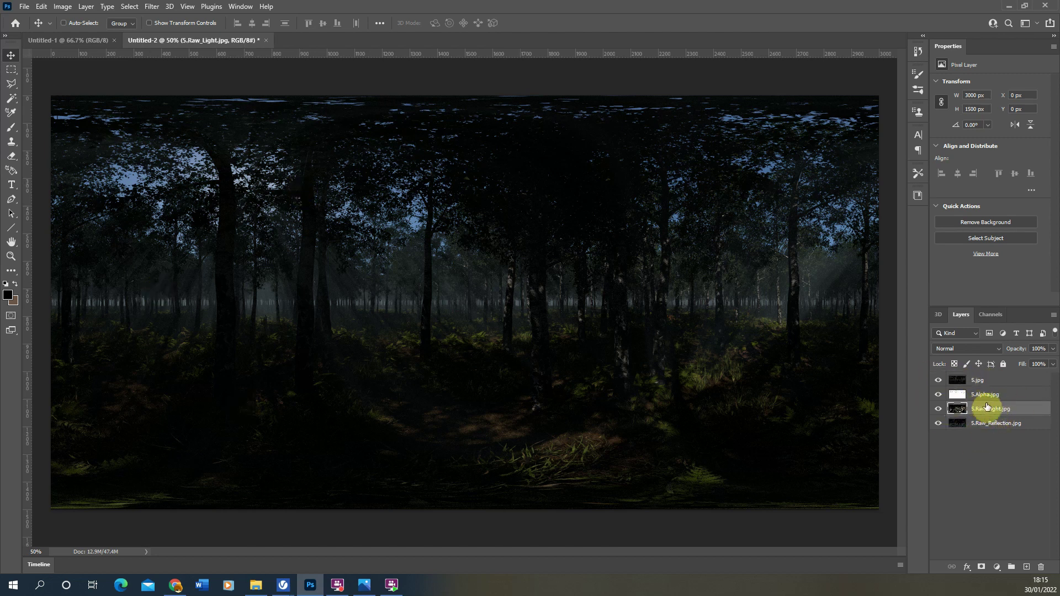
{"action": "left_click_drag", "start_coordinate": [987, 407], "coordinate": [968, 363]}
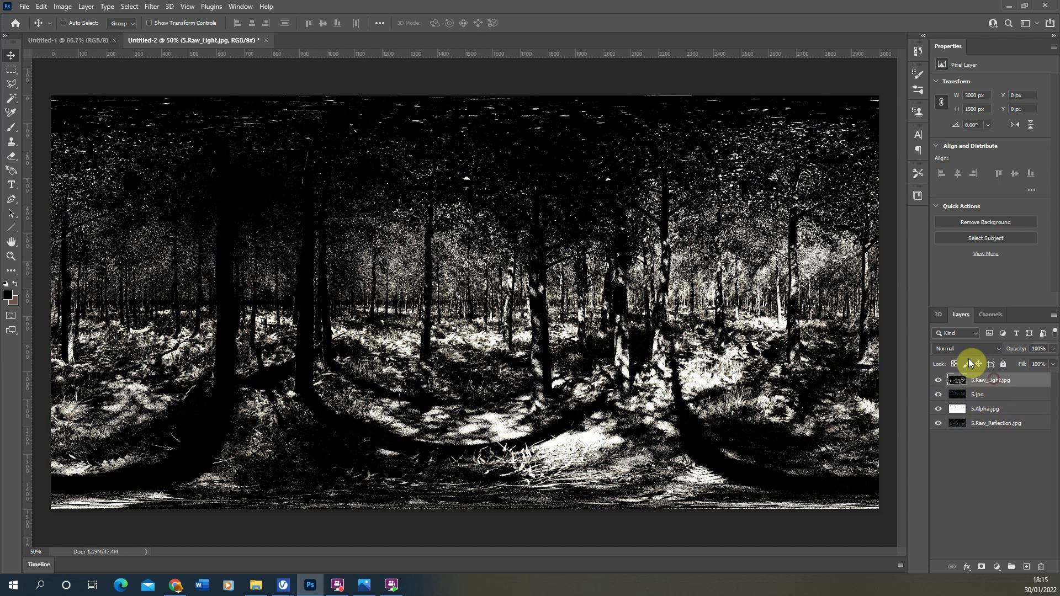
Set the 5.Raw_Light layer's blend mode to Color Dodge with fill around 45%.
{"action": "left_click", "coordinate": [955, 348]}
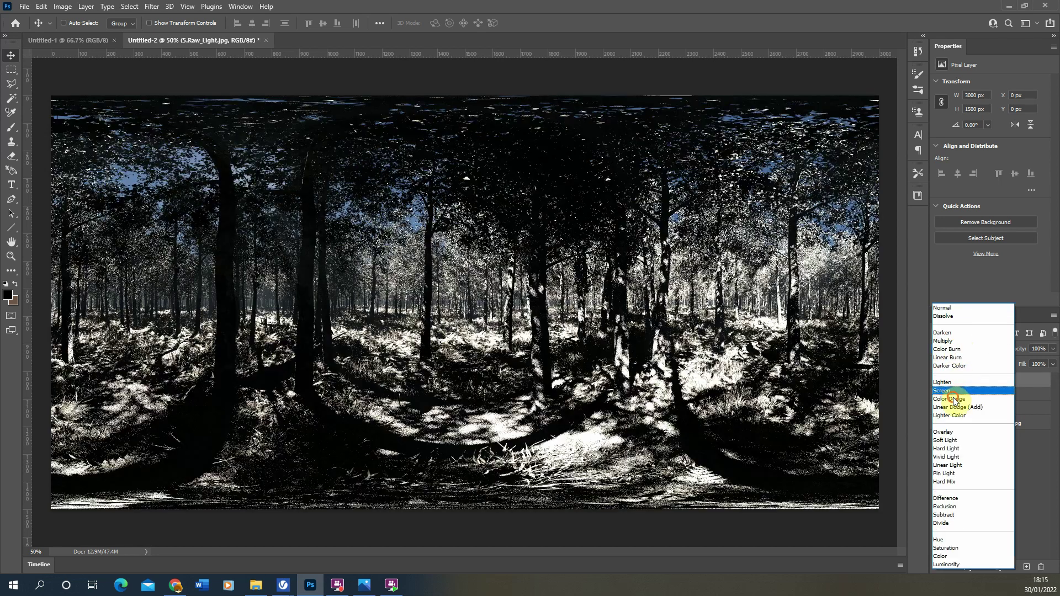
{"action": "left_click", "coordinate": [951, 399]}
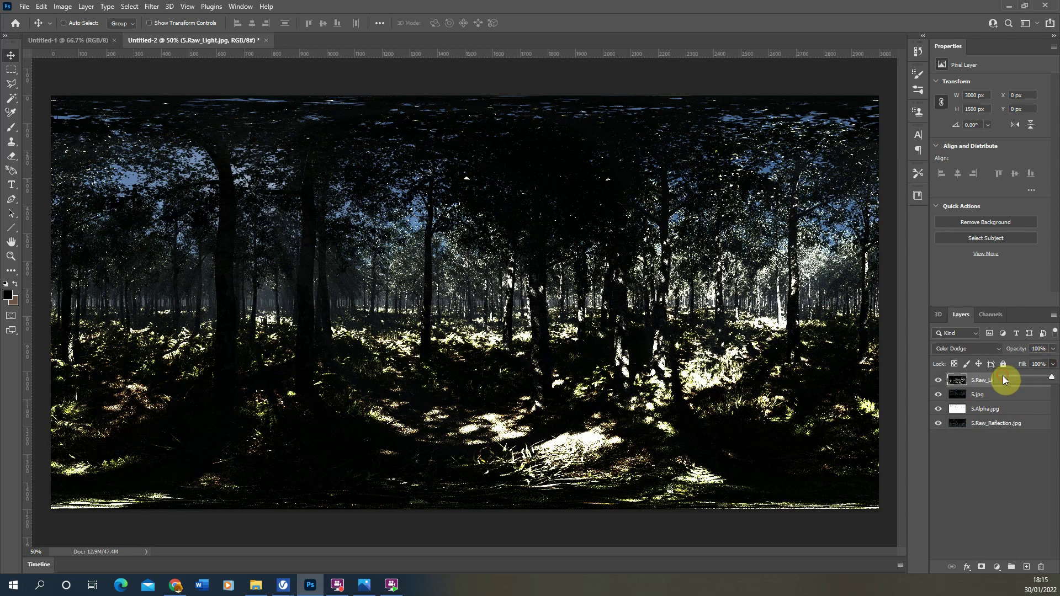
{"action": "left_click", "coordinate": [1002, 375]}
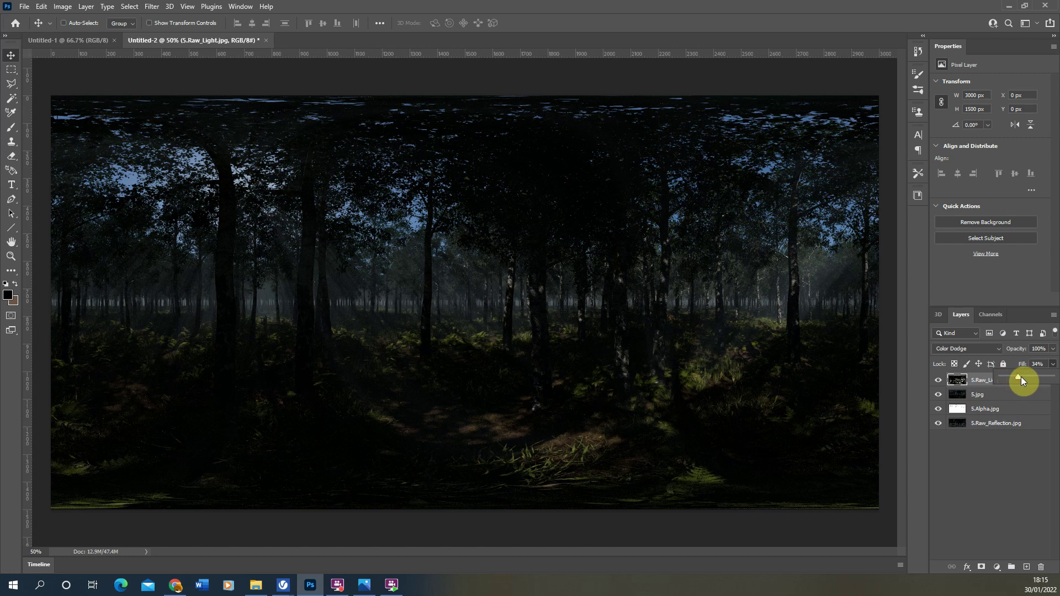
{"action": "left_click_drag", "start_coordinate": [1022, 378], "coordinate": [1023, 377]}
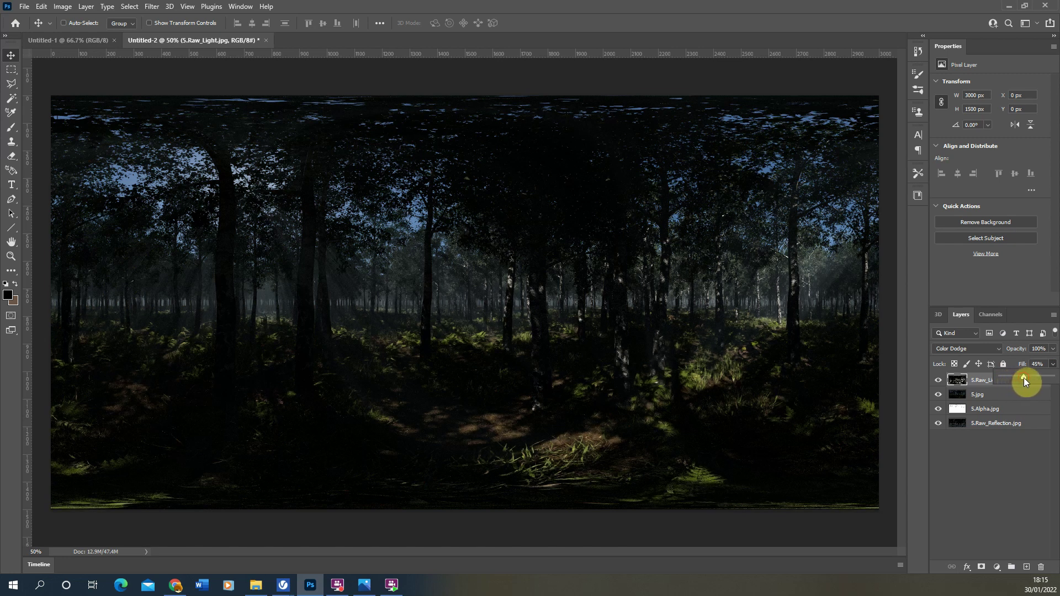
Add an Exposure adjustment layer and set its exposure to +1.01.
{"action": "left_click", "coordinate": [997, 567]}
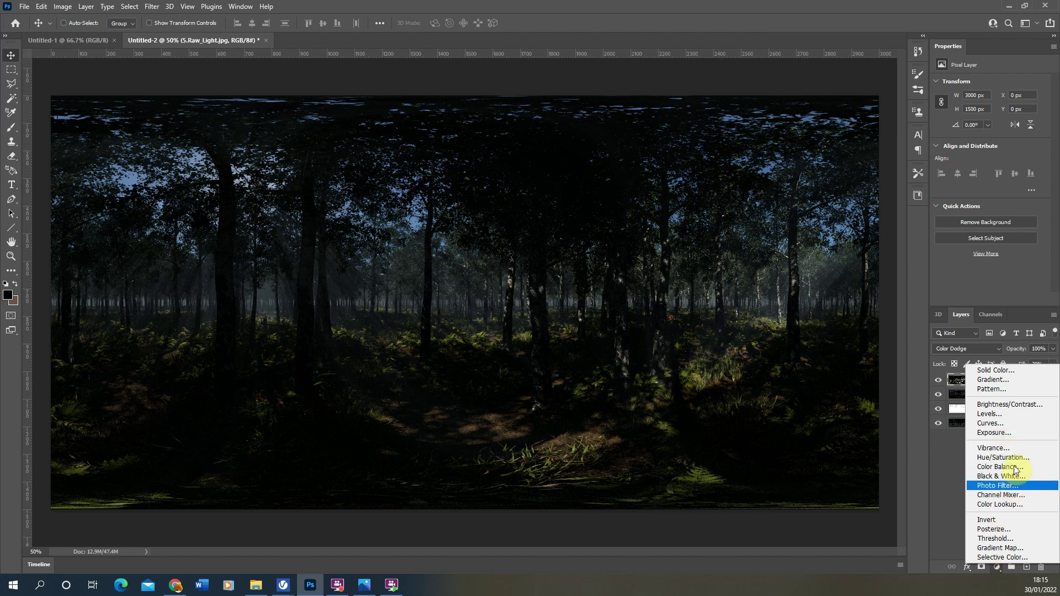
{"action": "left_click", "coordinate": [991, 433]}
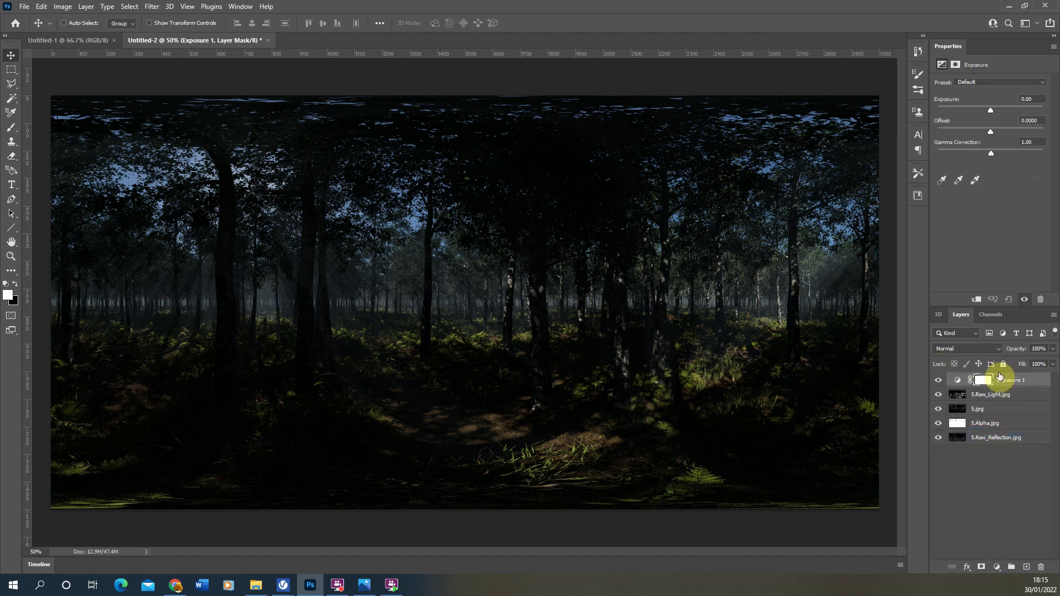
{"action": "left_click", "coordinate": [1053, 364]}
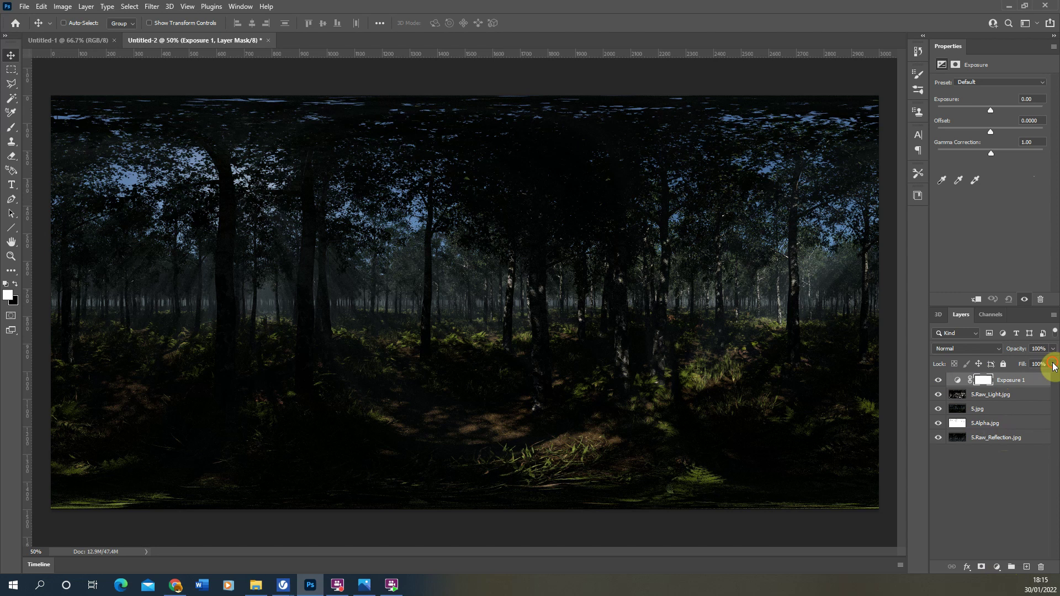
{"action": "left_click", "coordinate": [958, 379]}
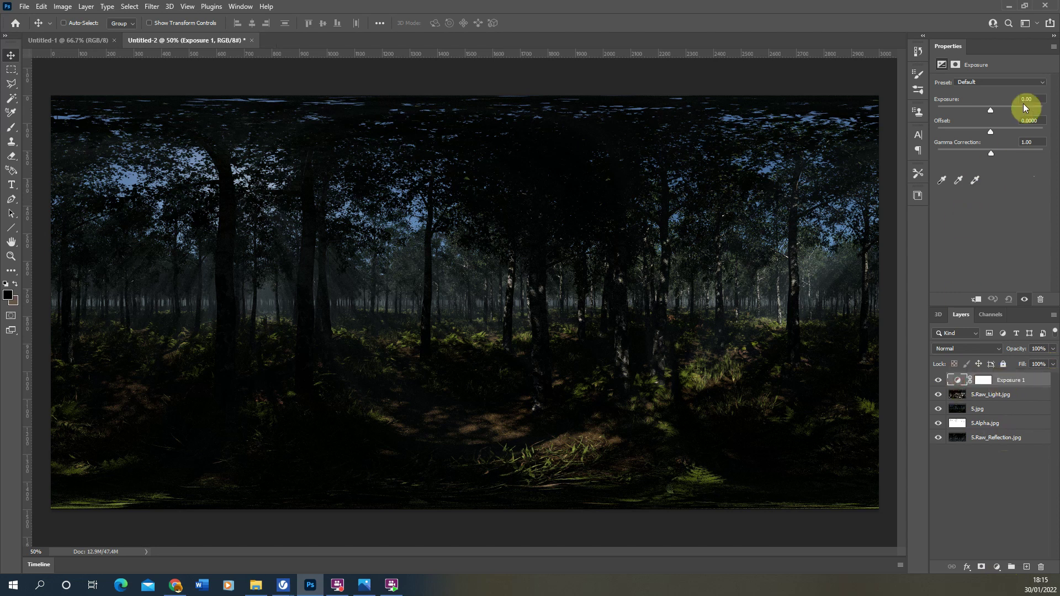
{"action": "left_click_drag", "start_coordinate": [993, 109], "coordinate": [999, 112]}
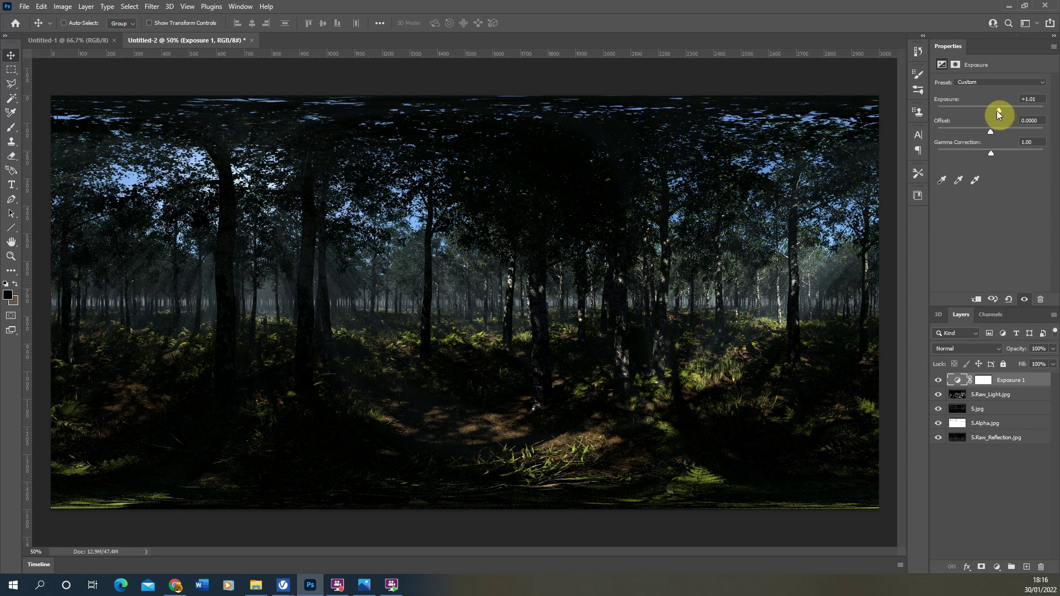
{"action": "left_click_drag", "start_coordinate": [998, 111], "coordinate": [999, 110]}
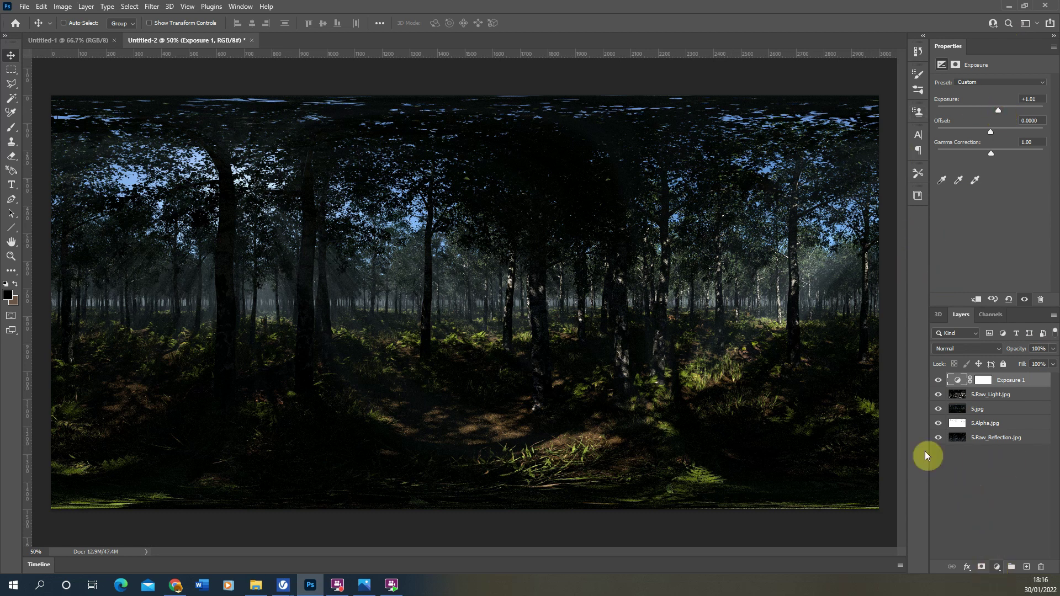
Stamp all visible layers into a new merged Layer 1 with Ctrl+Shift+Alt+E.
{"action": "left_click", "coordinate": [11, 69]}
{"action": "scroll", "coordinate": [50, 90], "scroll_direction": "down", "scroll_amount": 1, "text": "alt"}
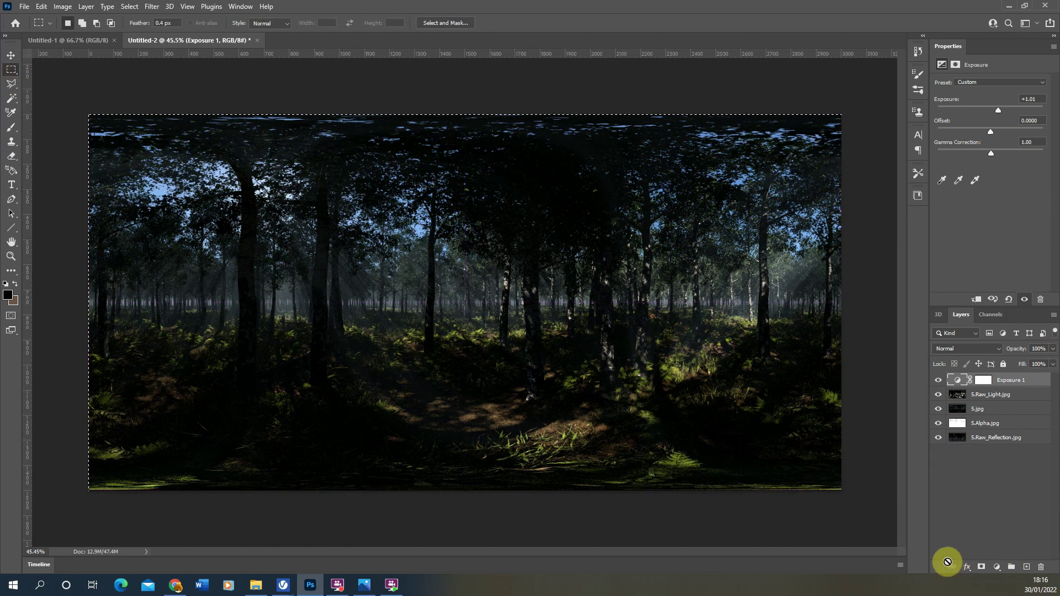
{"action": "key", "text": "ctrl+shift+alt+n"}
{"action": "key", "text": "ctrl+shift+alt+e"}
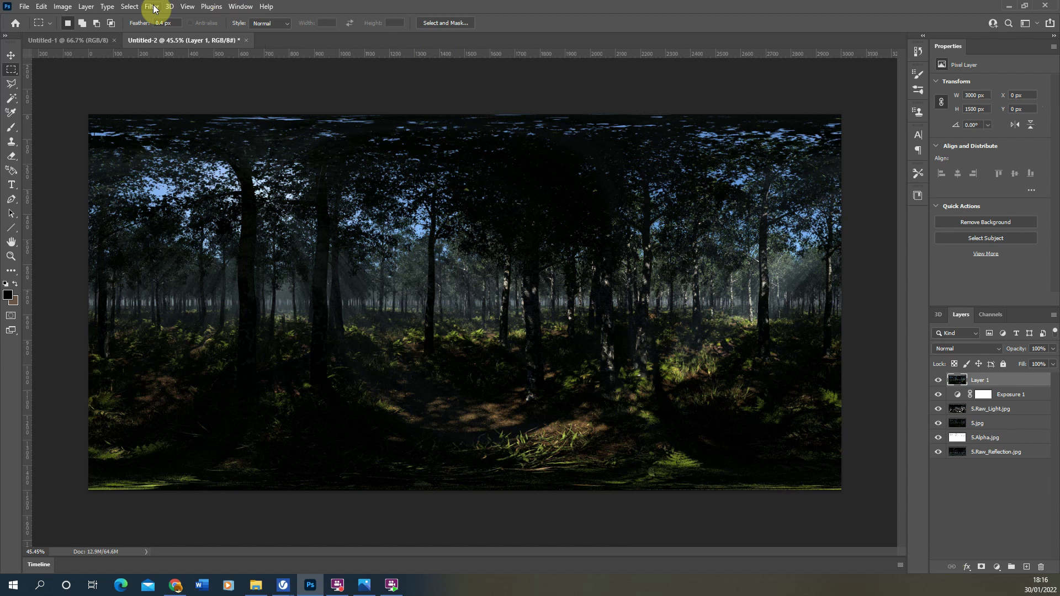
Apply the Oil Paint stylize filter to Layer 1 and zoom in on the painted detail.
{"action": "left_click", "coordinate": [152, 6]}
{"action": "mouse_move", "coordinate": [197, 221]}
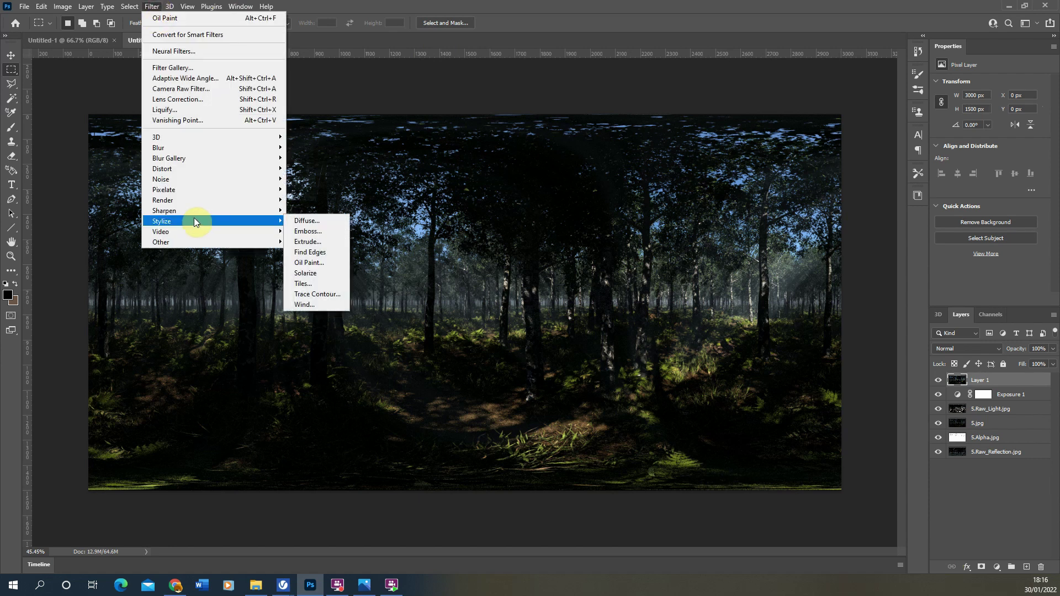
{"action": "left_click", "coordinate": [311, 263]}
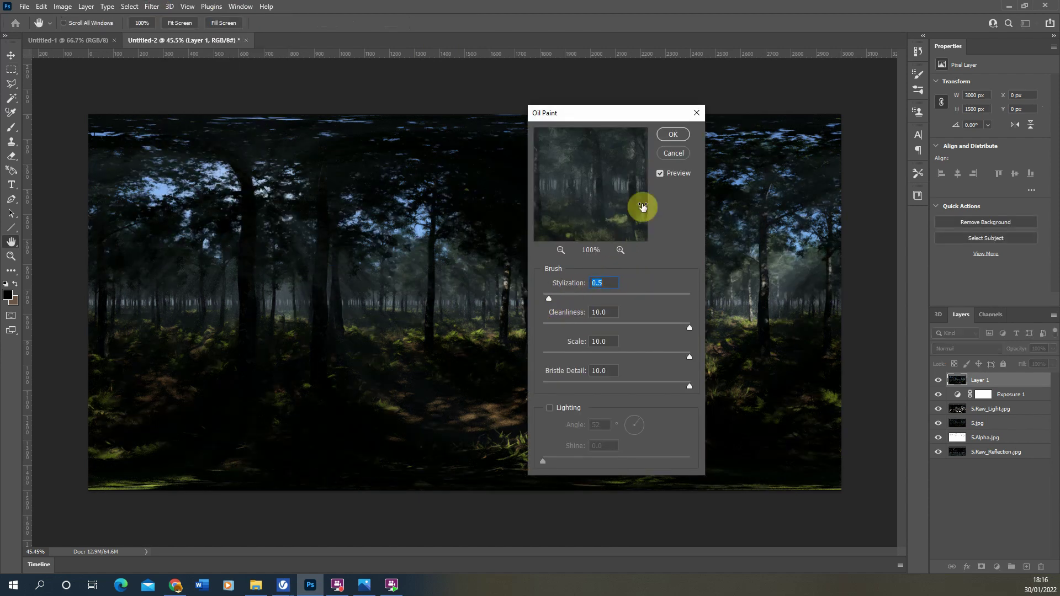
{"action": "left_click", "coordinate": [677, 135]}
{"action": "key", "text": "m"}
{"action": "scroll", "coordinate": [483, 348], "scroll_direction": "up", "scroll_amount": 3, "text": "alt"}
{"action": "scroll", "coordinate": [710, 267], "scroll_direction": "up", "scroll_amount": 2, "text": "alt"}
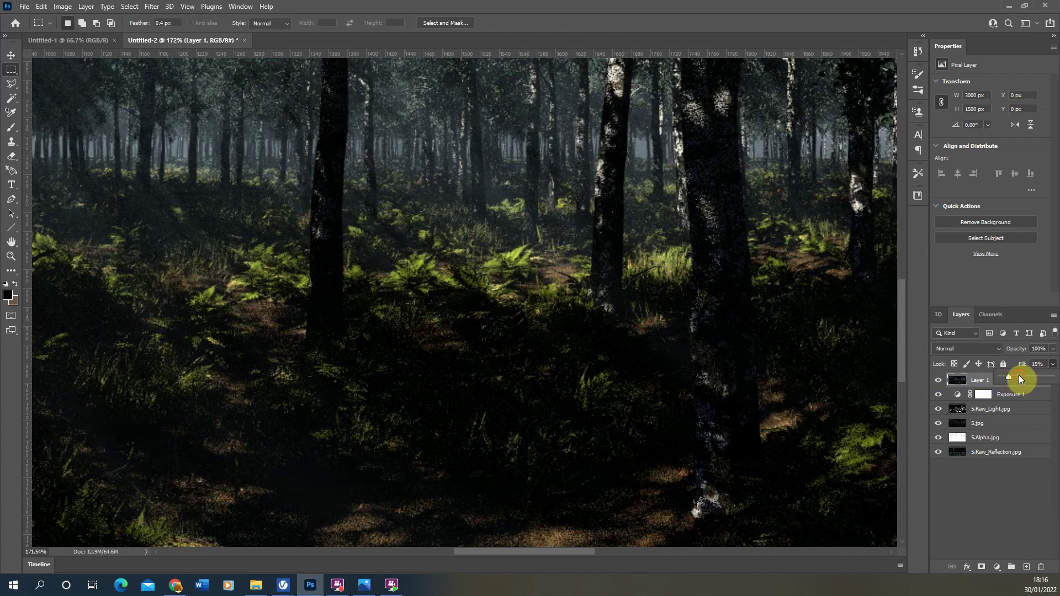
Lower Layer 1's fill to 35%.
{"action": "left_click_drag", "start_coordinate": [1020, 378], "coordinate": [1019, 378]}
{"action": "scroll", "coordinate": [552, 381], "scroll_direction": "down", "scroll_amount": 2, "text": "alt"}
{"action": "scroll", "coordinate": [522, 298], "scroll_direction": "down", "scroll_amount": 2, "text": "alt"}
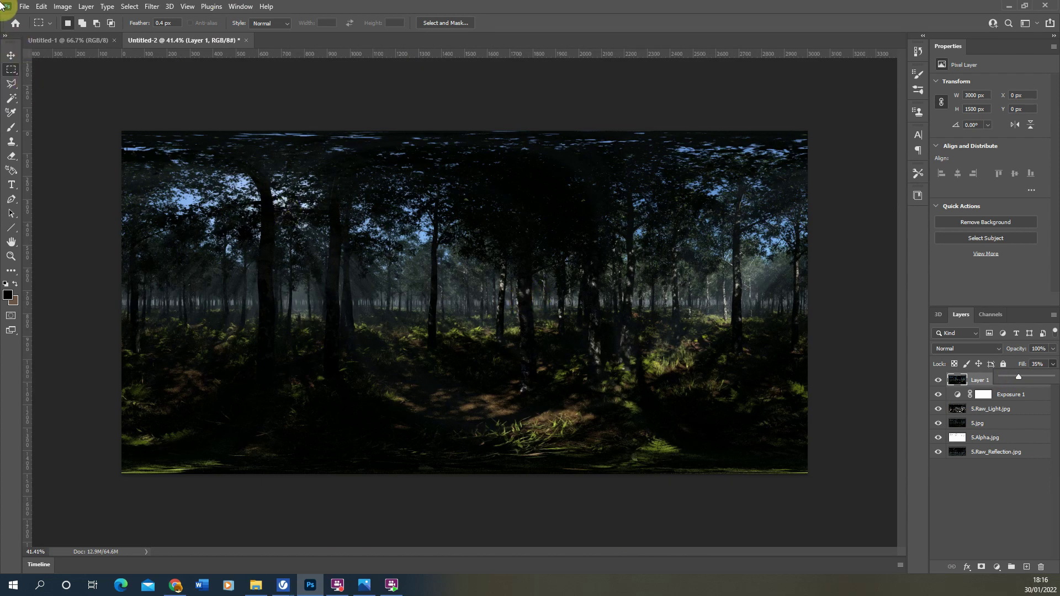
Save a JPEG copy named 'Edit' at maximum quality 12 into the Render folder.
{"action": "left_click", "coordinate": [24, 6]}
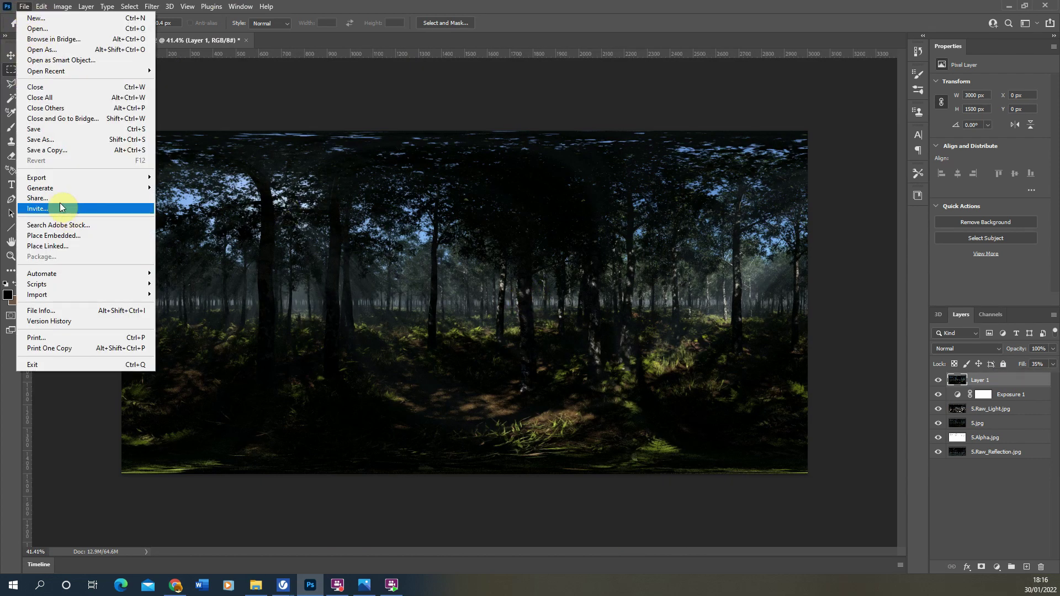
{"action": "left_click", "coordinate": [50, 149]}
{"action": "left_click", "coordinate": [462, 374]}
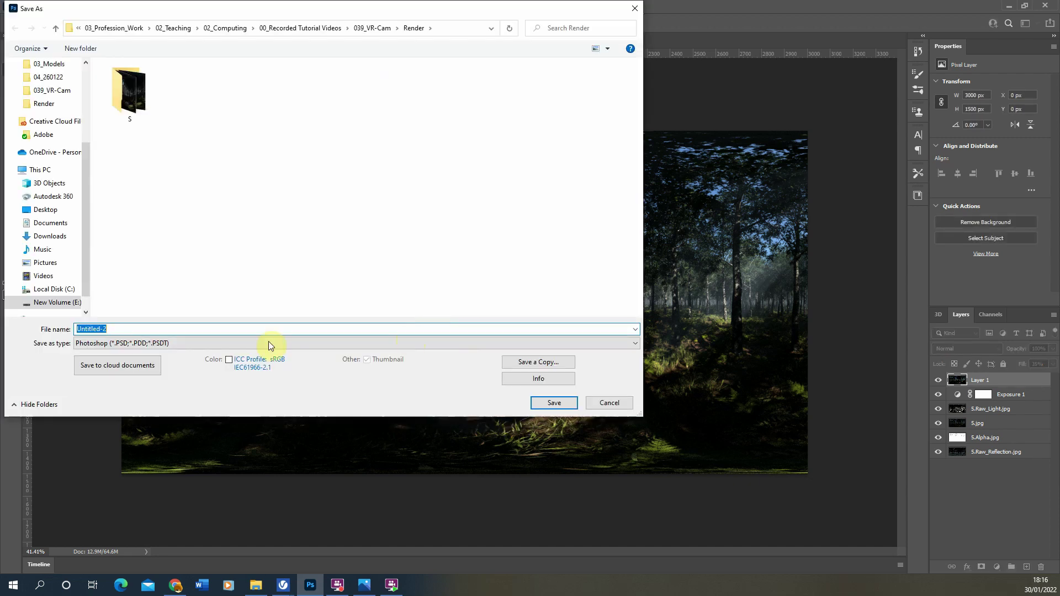
{"action": "left_click", "coordinate": [268, 343]}
{"action": "left_click", "coordinate": [532, 360]}
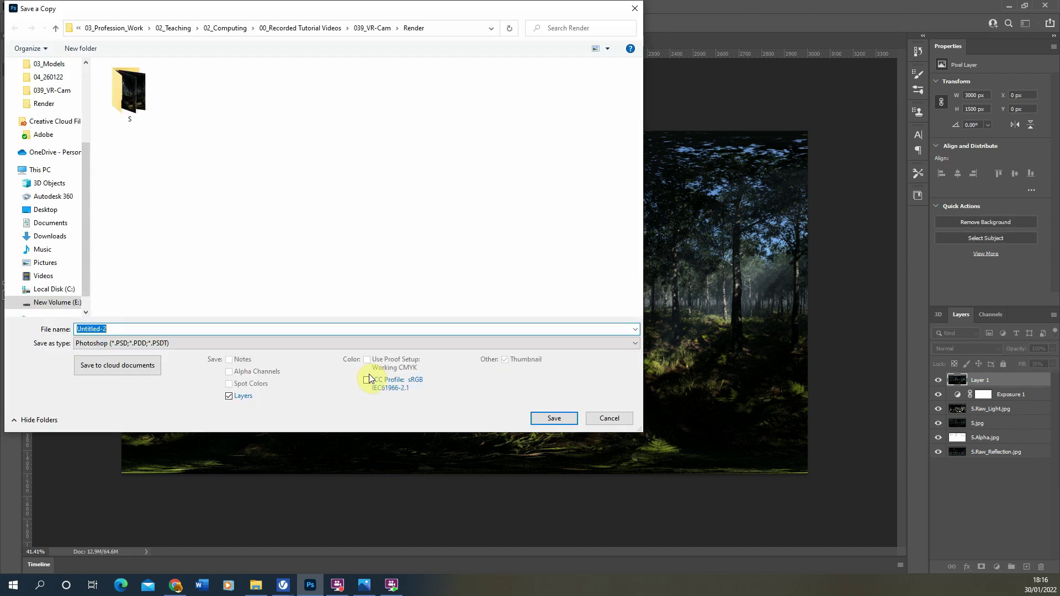
{"action": "left_click", "coordinate": [166, 343]}
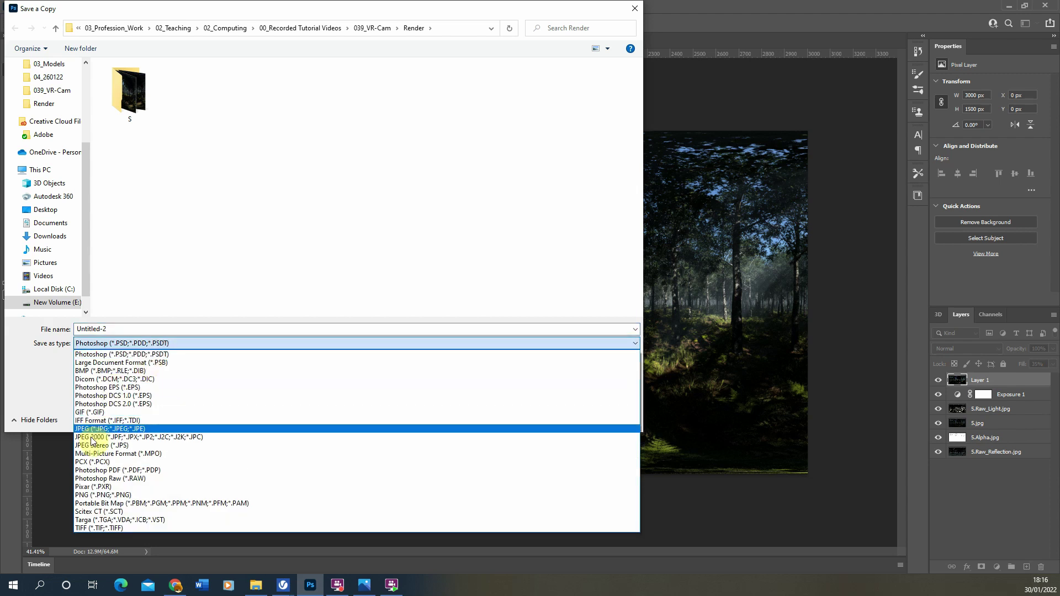
{"action": "left_click", "coordinate": [92, 428]}
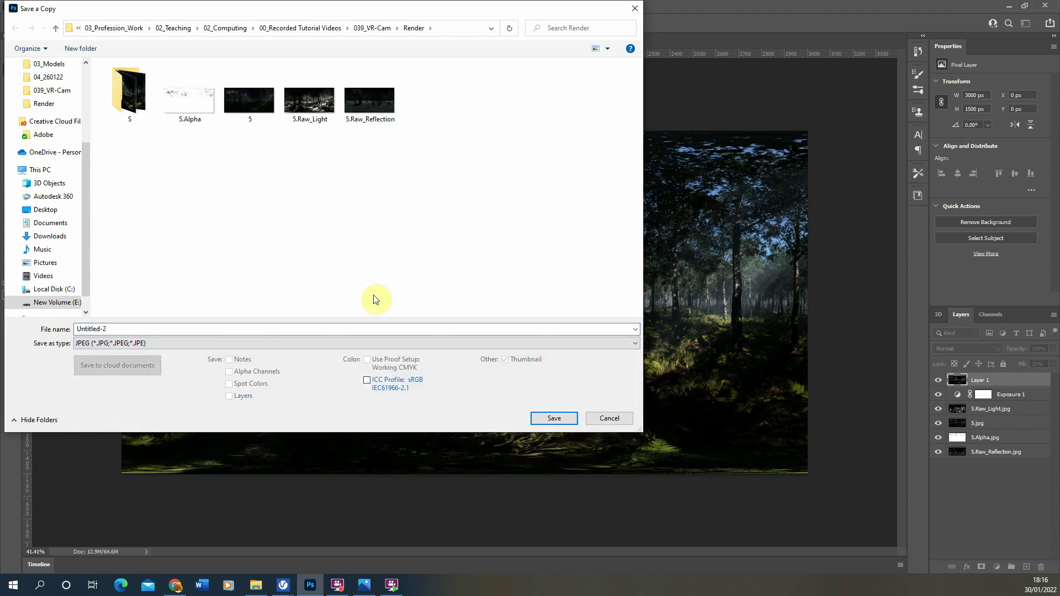
{"action": "double_click", "coordinate": [126, 332]}
{"action": "type", "text": "Edit"}
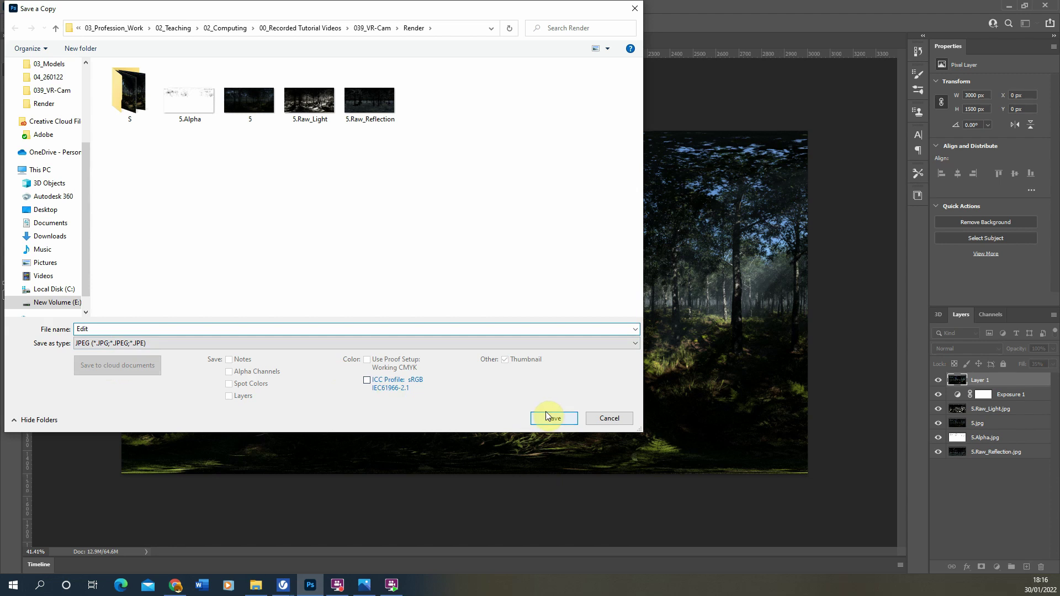
{"action": "left_click", "coordinate": [553, 417]}
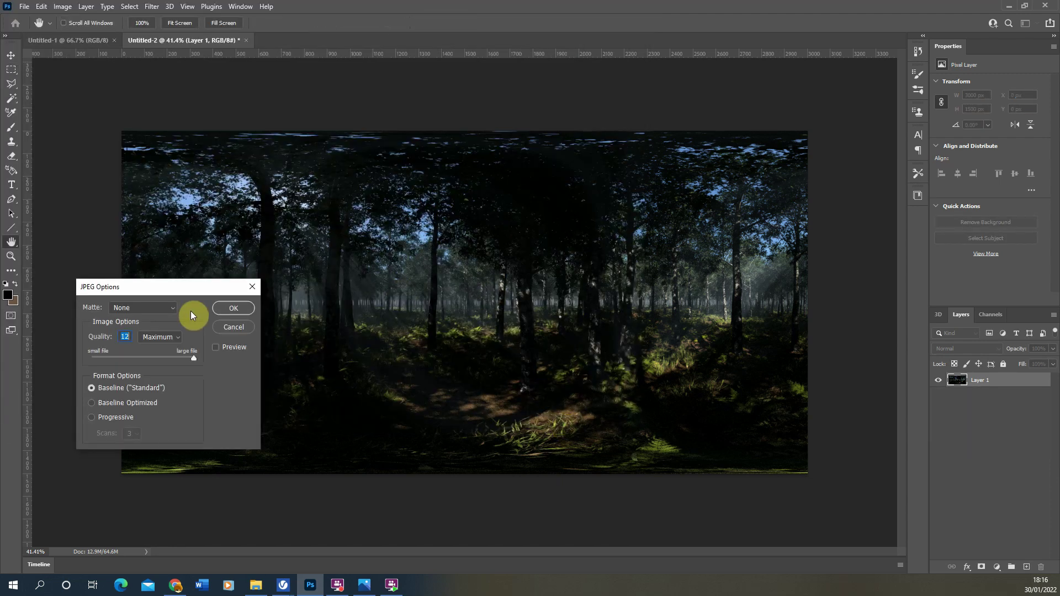
{"action": "left_click", "coordinate": [232, 308]}
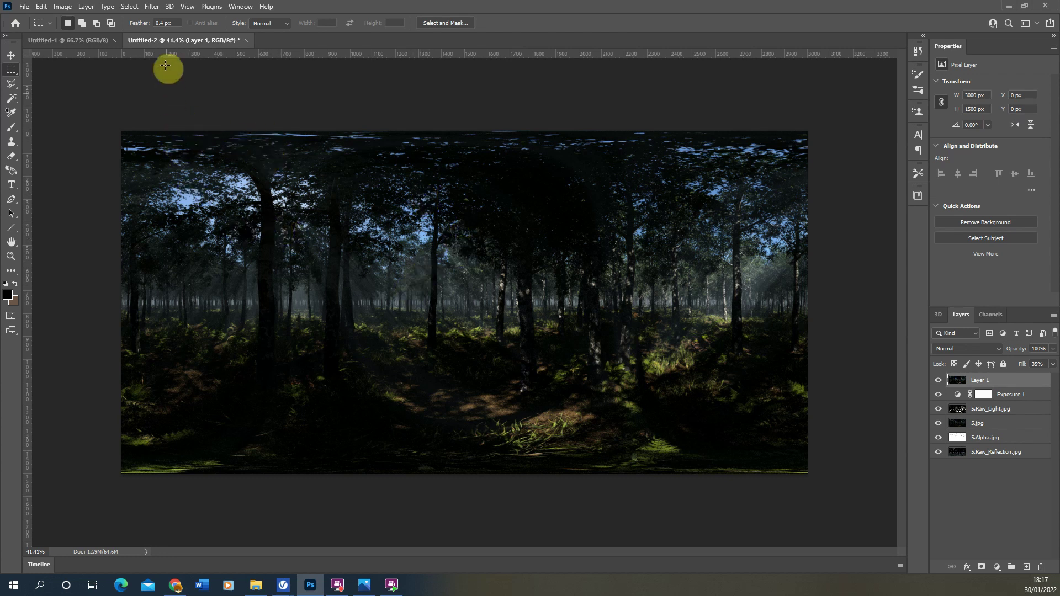
Import the saved Edit image as a 1000×1000 px spherical panorama document named Edit.
{"action": "left_click", "coordinate": [170, 8]}
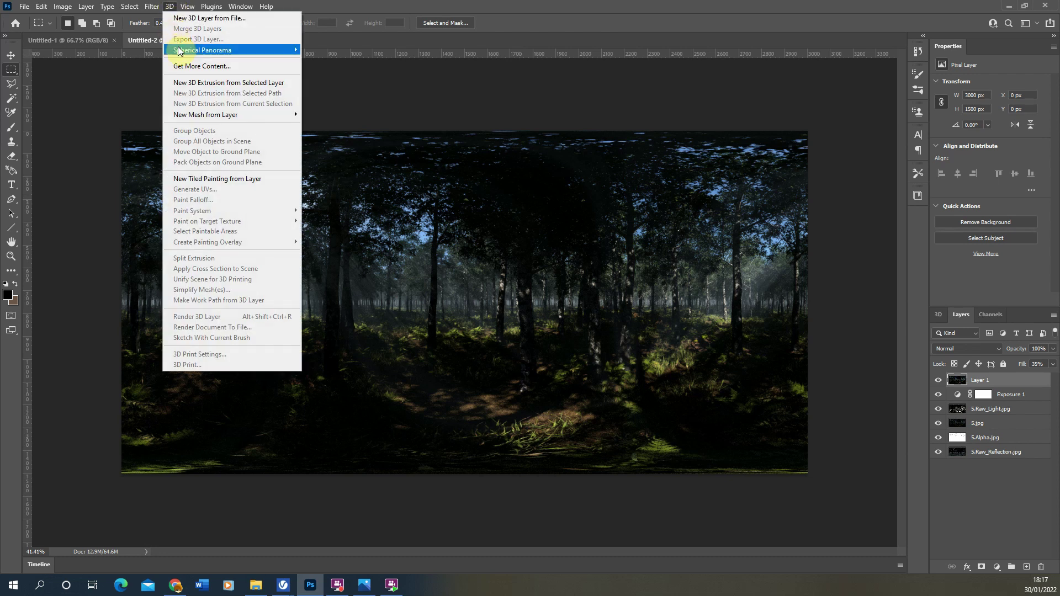
{"action": "mouse_move", "coordinate": [182, 50]}
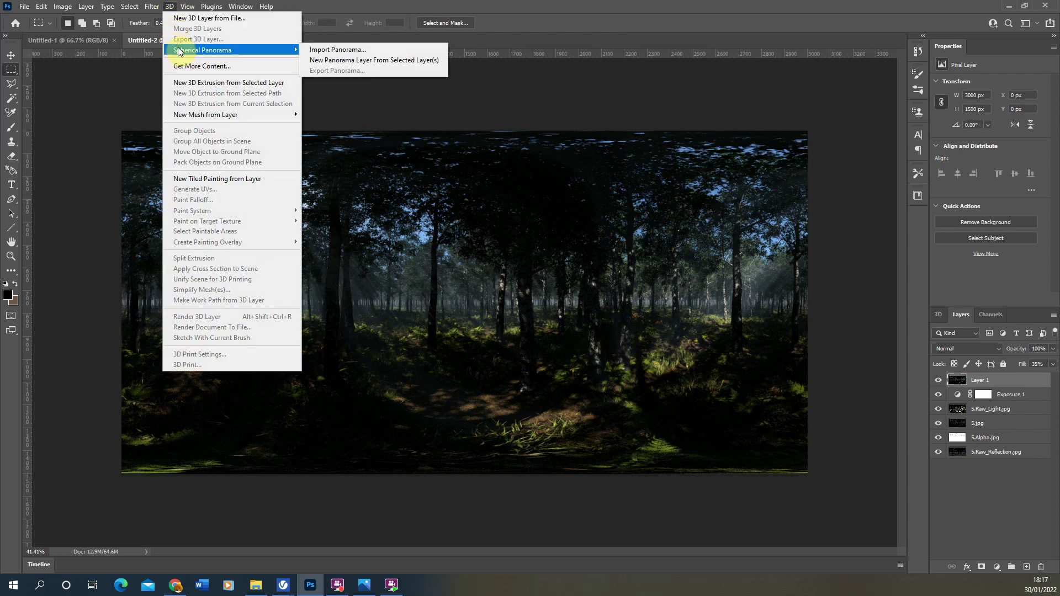
{"action": "left_click", "coordinate": [333, 50]}
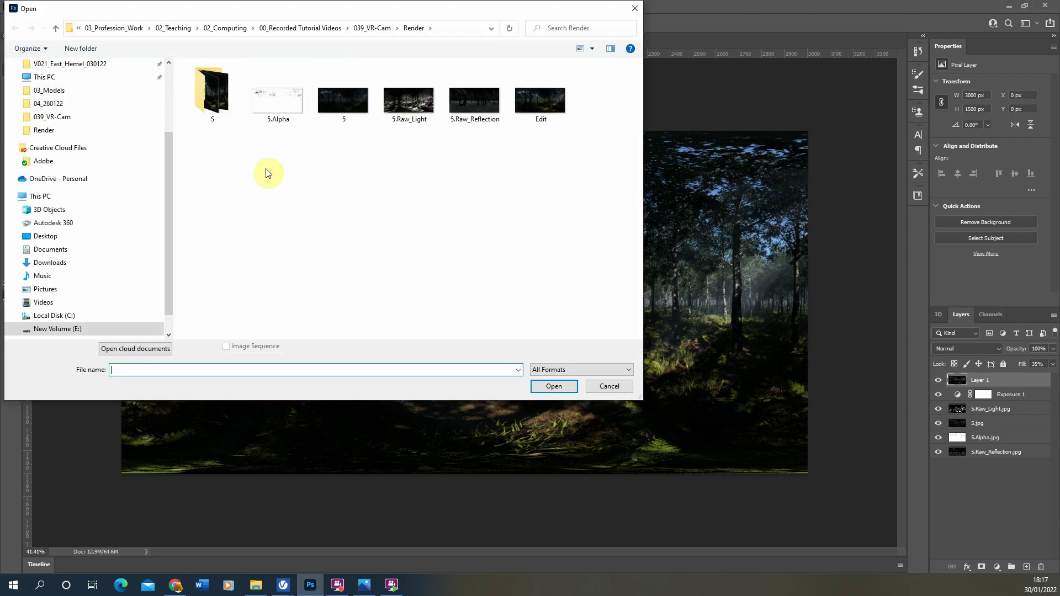
{"action": "left_click", "coordinate": [533, 110]}
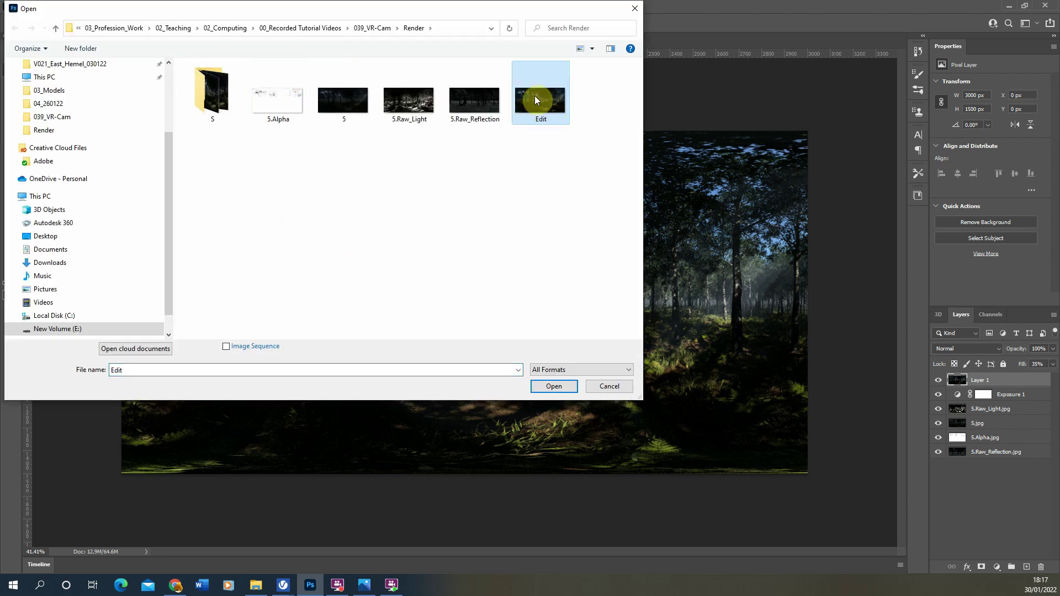
{"action": "left_click", "coordinate": [554, 386]}
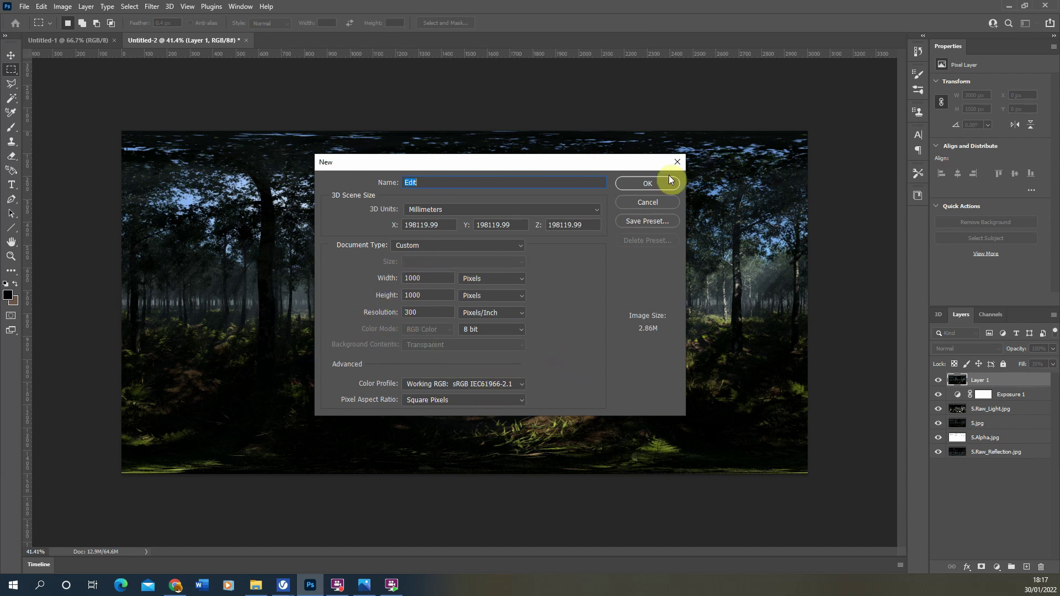
{"action": "left_click", "coordinate": [650, 184]}
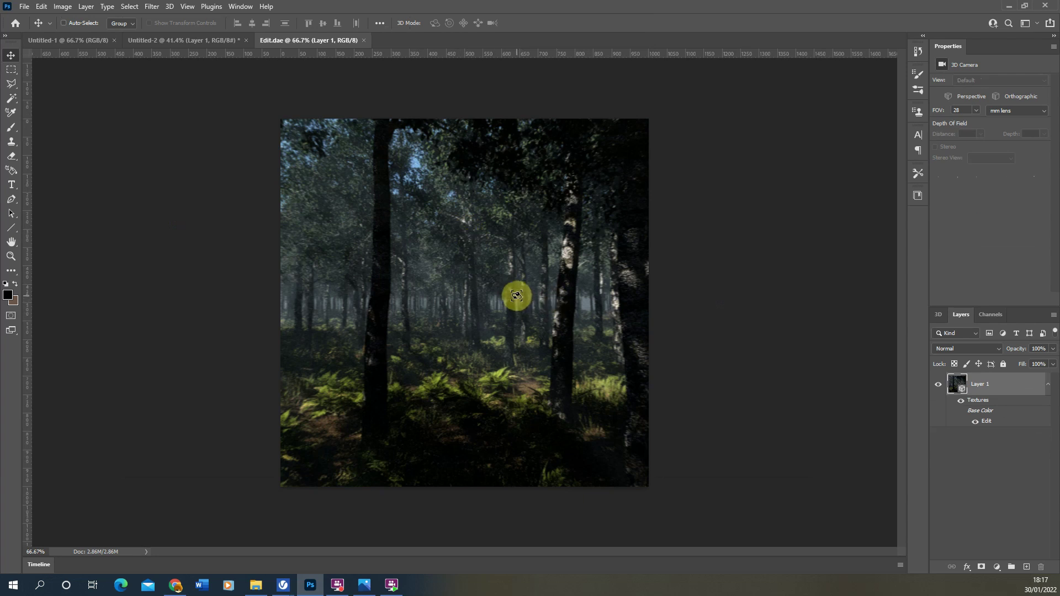
Orbit the camera inside the forest panorama, looking sideways and then in another direction.
{"action": "left_click_drag", "start_coordinate": [433, 298], "coordinate": [488, 292]}
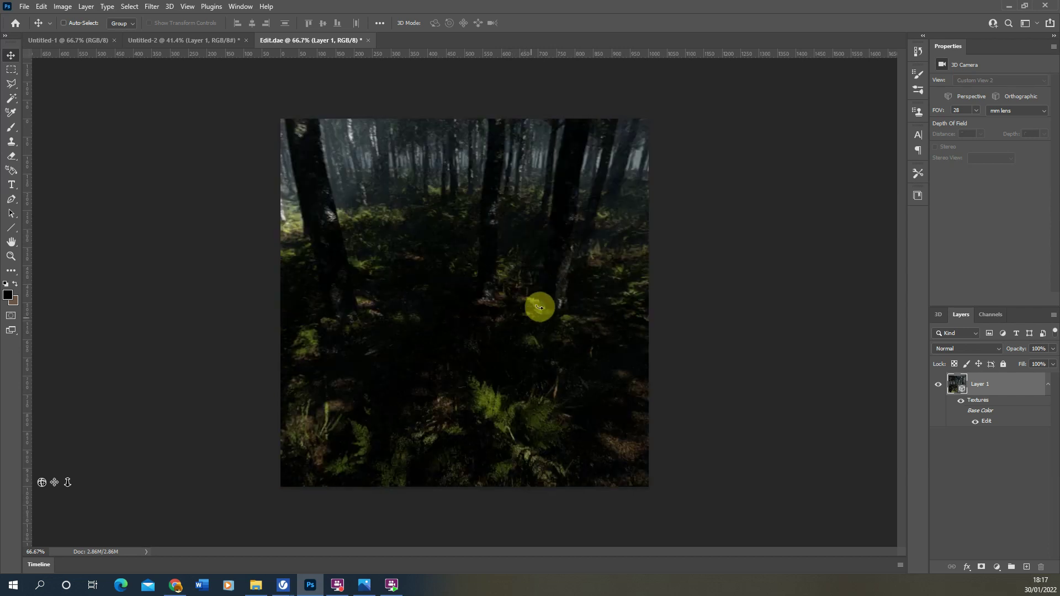
{"action": "left_click_drag", "start_coordinate": [544, 297], "coordinate": [296, 26]}
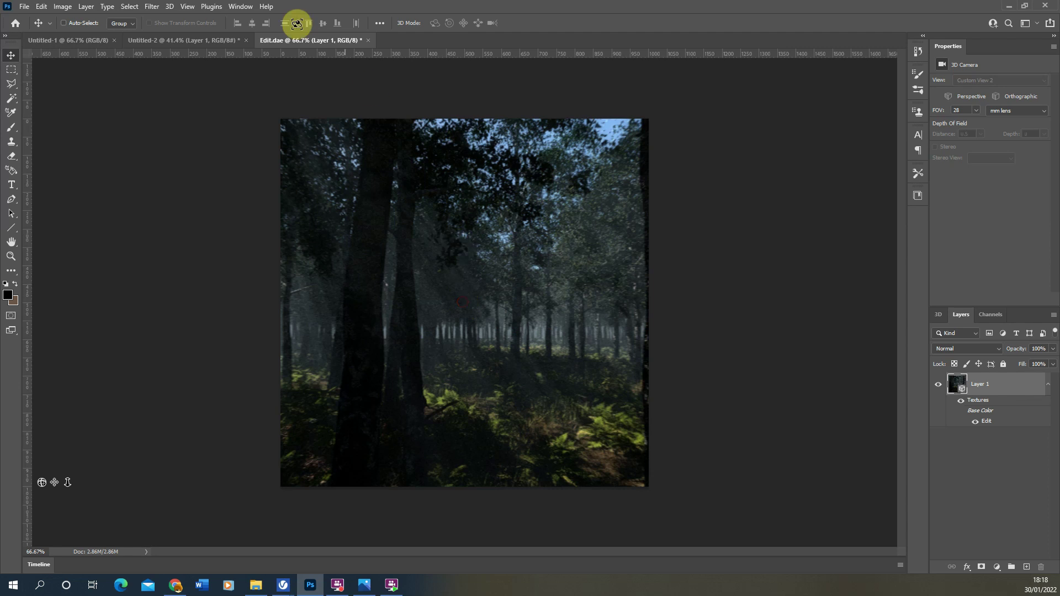
Export the spherical panorama locally as a JPEG copy named Edit_VR in the Render folder.
{"action": "left_click", "coordinate": [170, 6]}
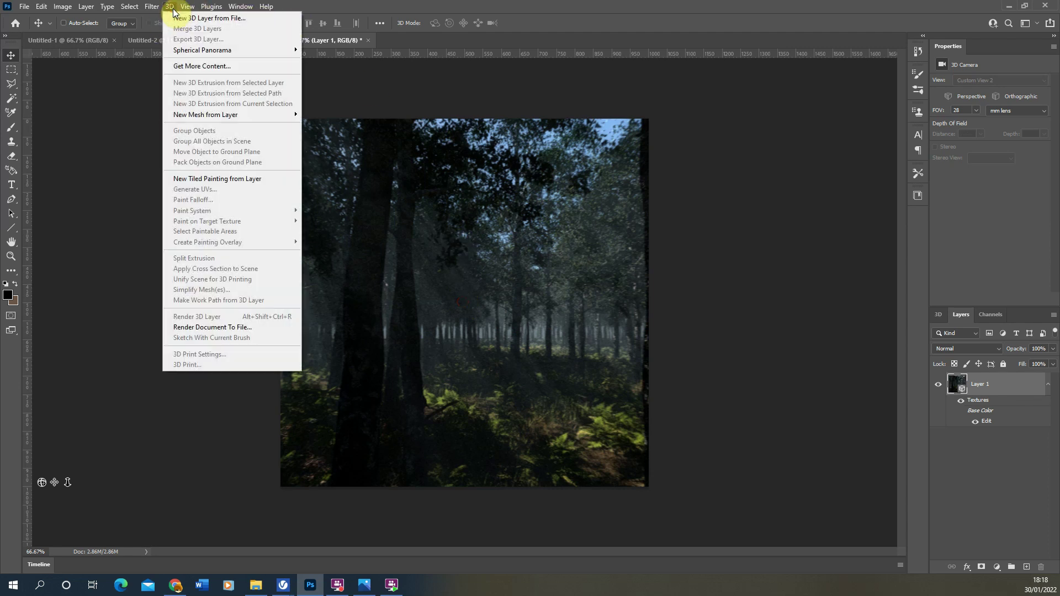
{"action": "mouse_move", "coordinate": [215, 52]}
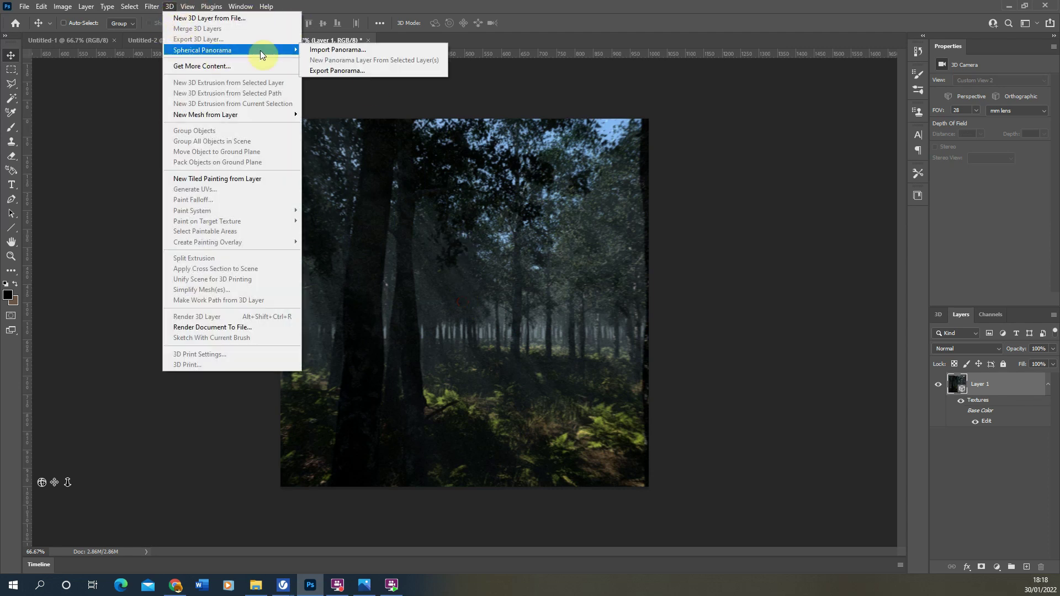
{"action": "left_click", "coordinate": [358, 73]}
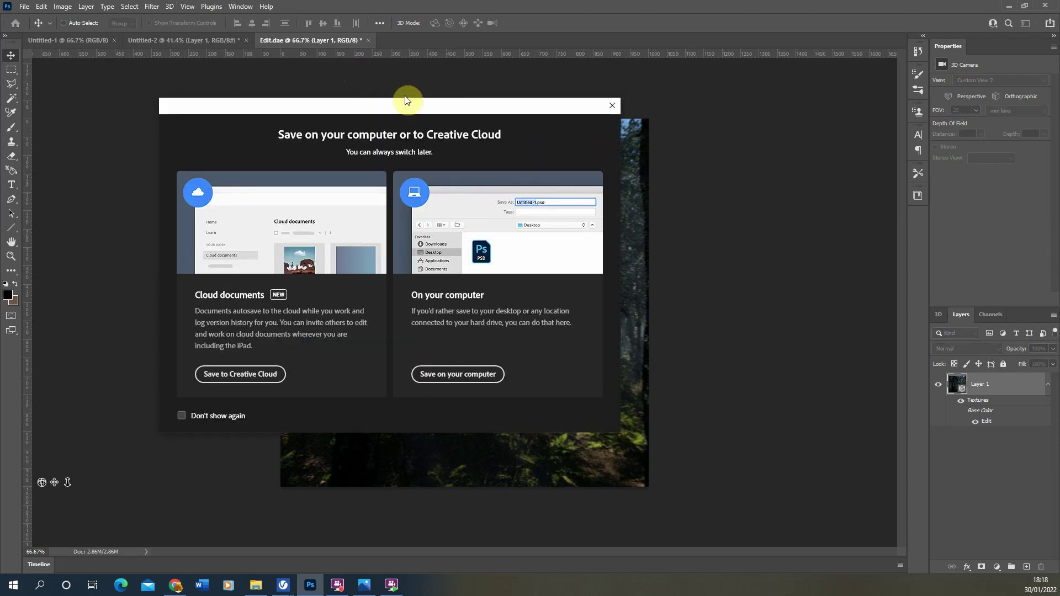
{"action": "left_click", "coordinate": [450, 372]}
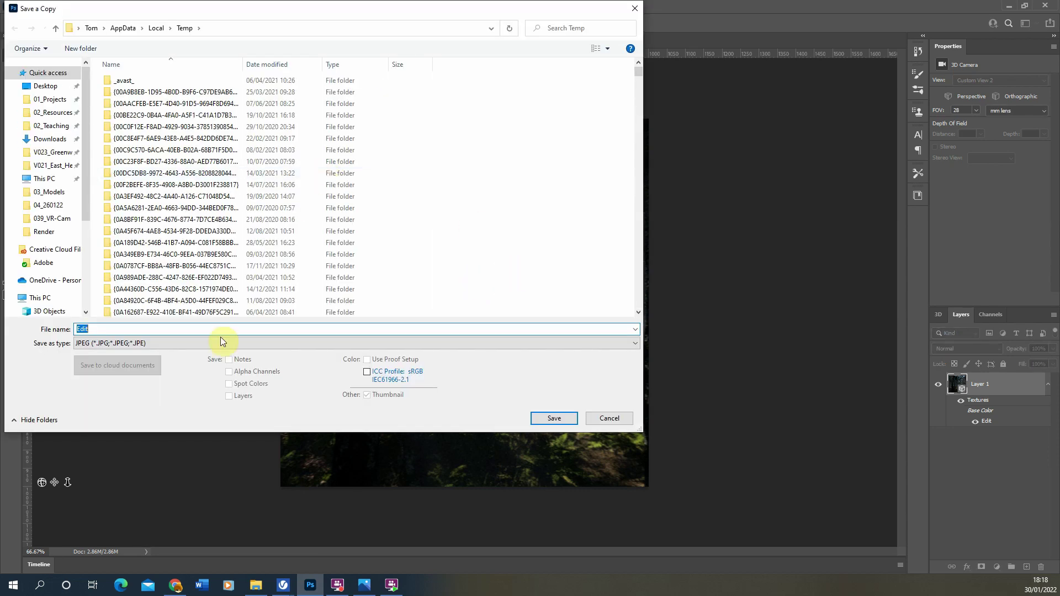
{"action": "left_click", "coordinate": [57, 233]}
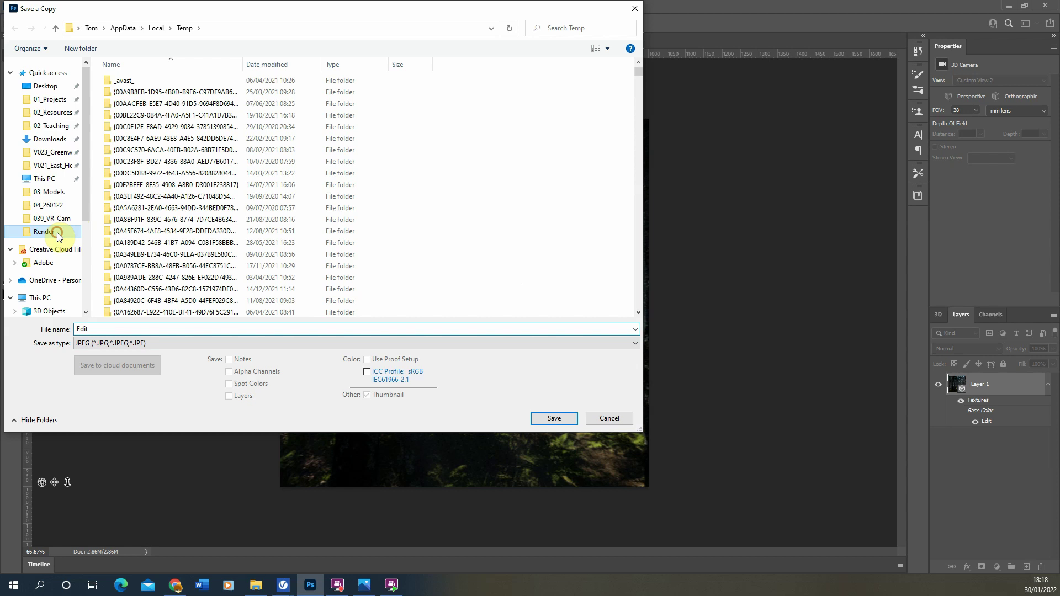
{"action": "left_click", "coordinate": [436, 129]}
{"action": "left_click", "coordinate": [98, 331]}
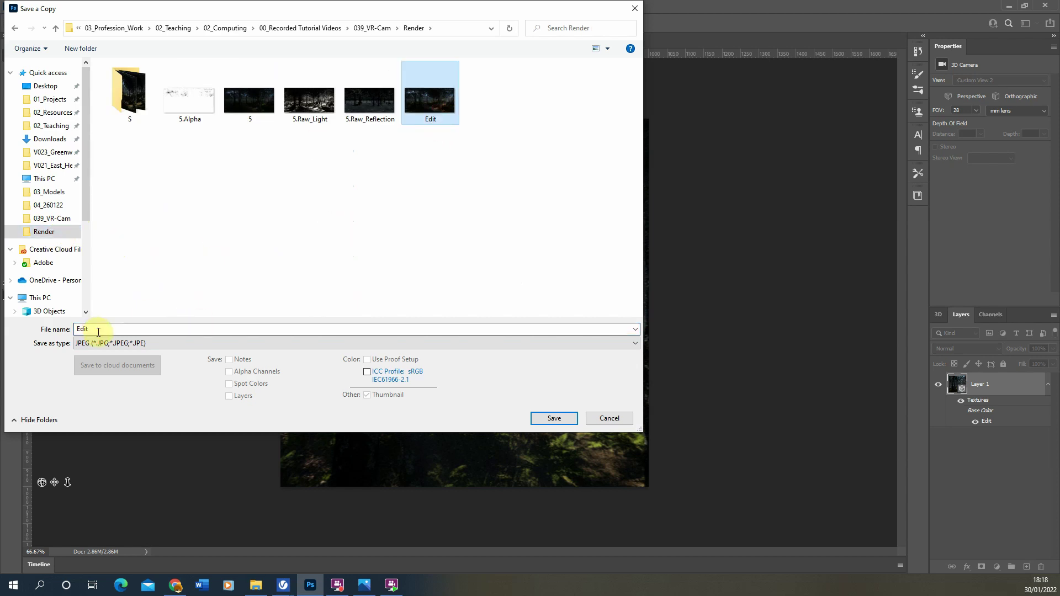
{"action": "left_click", "coordinate": [147, 330]}
{"action": "type", "text": "_VR"}
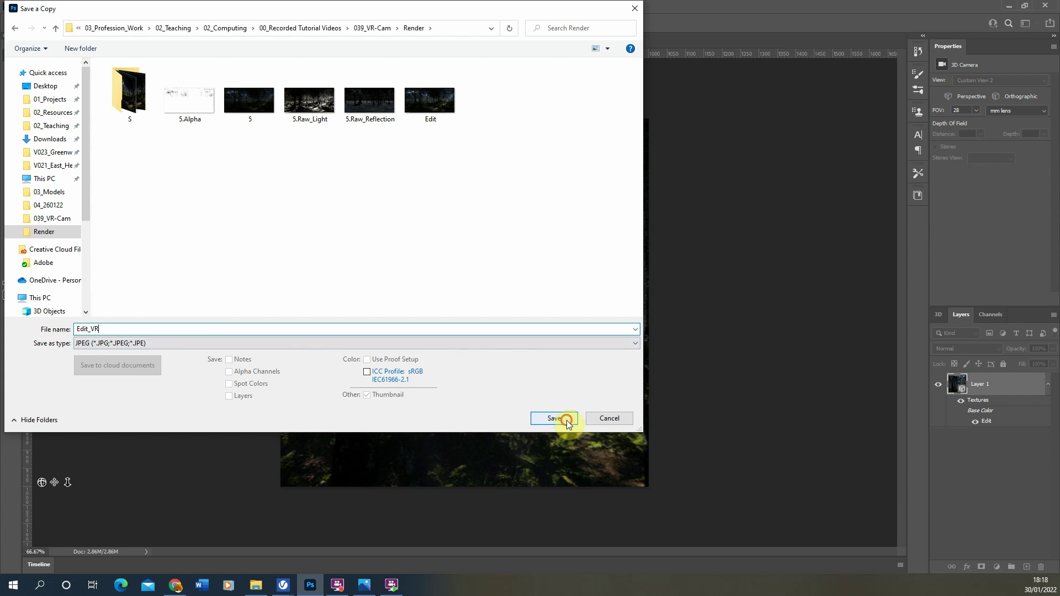
{"action": "left_click", "coordinate": [556, 419]}
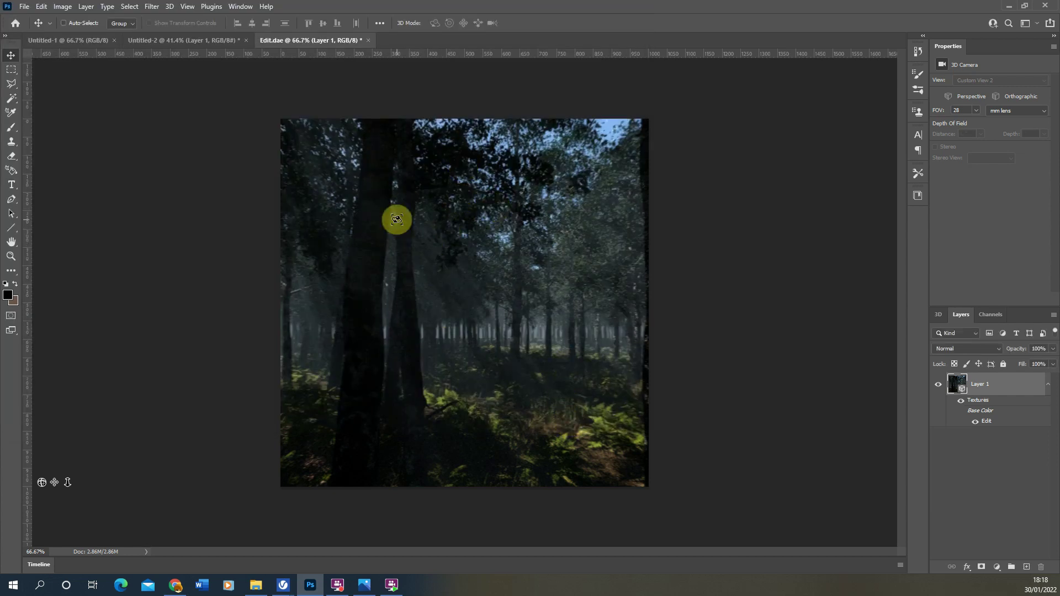
Preview the Edit and Edit_VR images from the Render folder in the Photos viewer.
{"action": "left_click", "coordinate": [256, 585]}
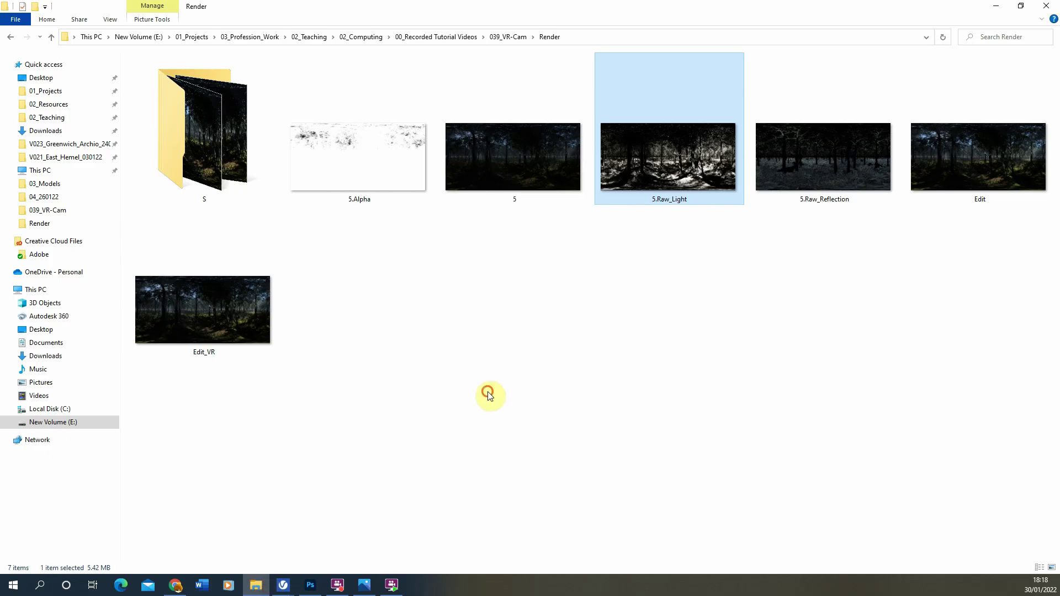
{"action": "left_click", "coordinate": [223, 320]}
{"action": "double_click", "coordinate": [984, 174]}
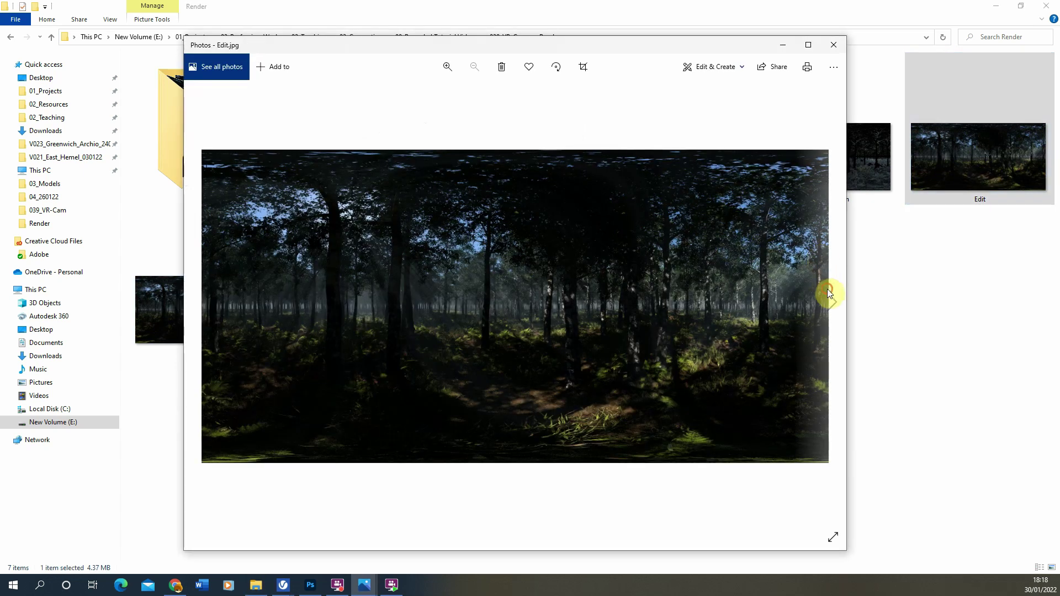
{"action": "left_click", "coordinate": [827, 290]}
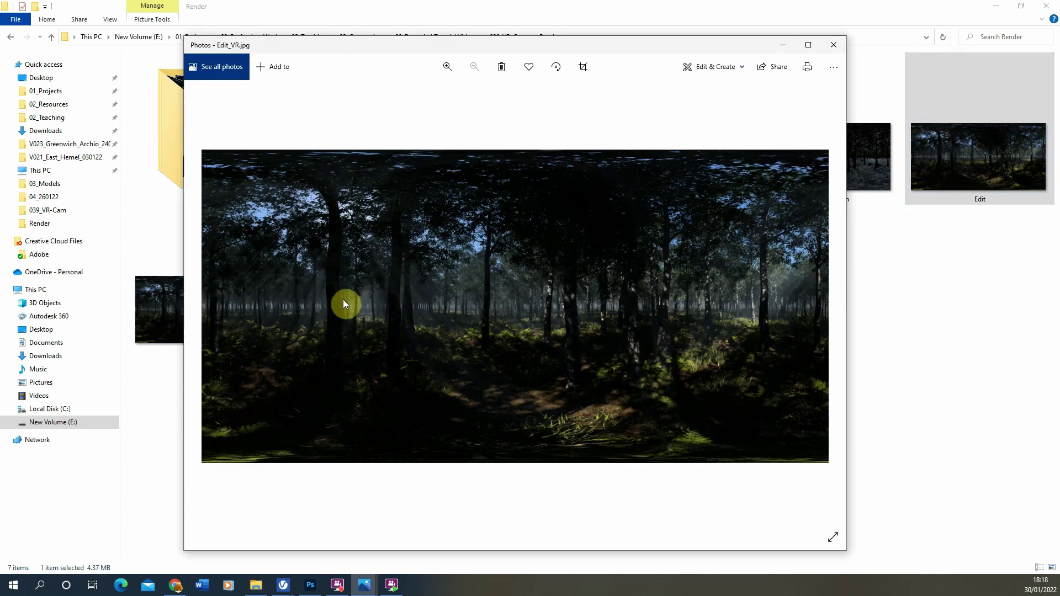
{"action": "left_click", "coordinate": [215, 320]}
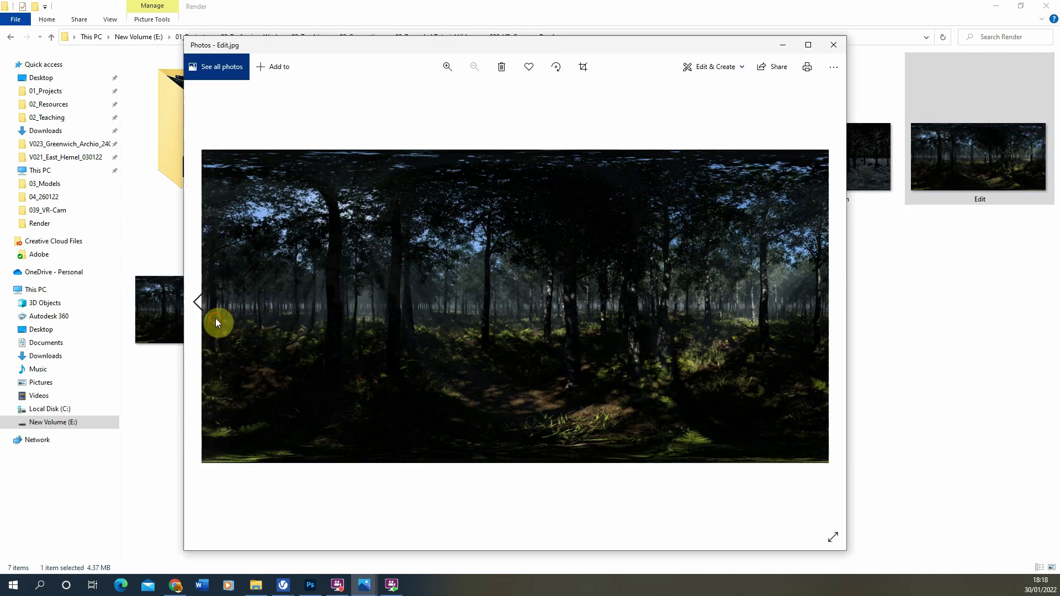
{"action": "left_click", "coordinate": [834, 326]}
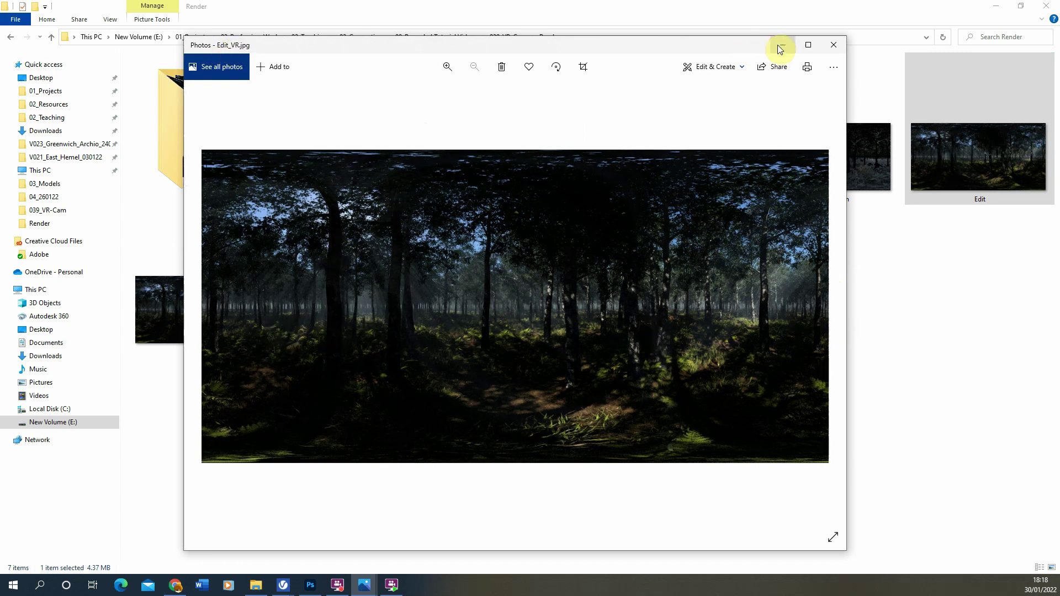
Close the Photos viewer and switch to Google Photos in Chrome.
{"action": "left_click", "coordinate": [845, 47]}
{"action": "left_click", "coordinate": [873, 329]}
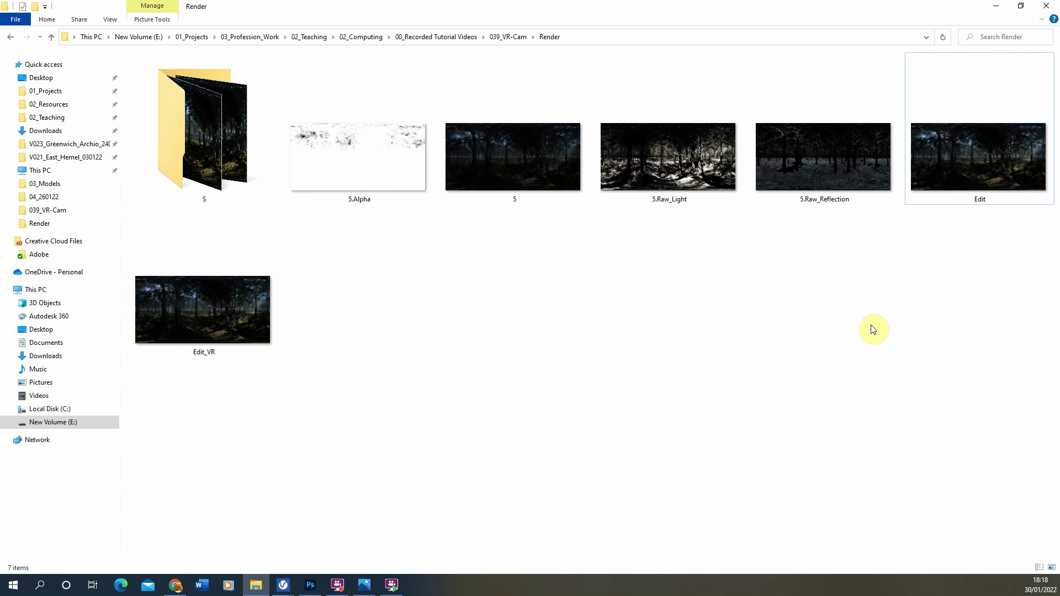
{"action": "left_click", "coordinate": [175, 585]}
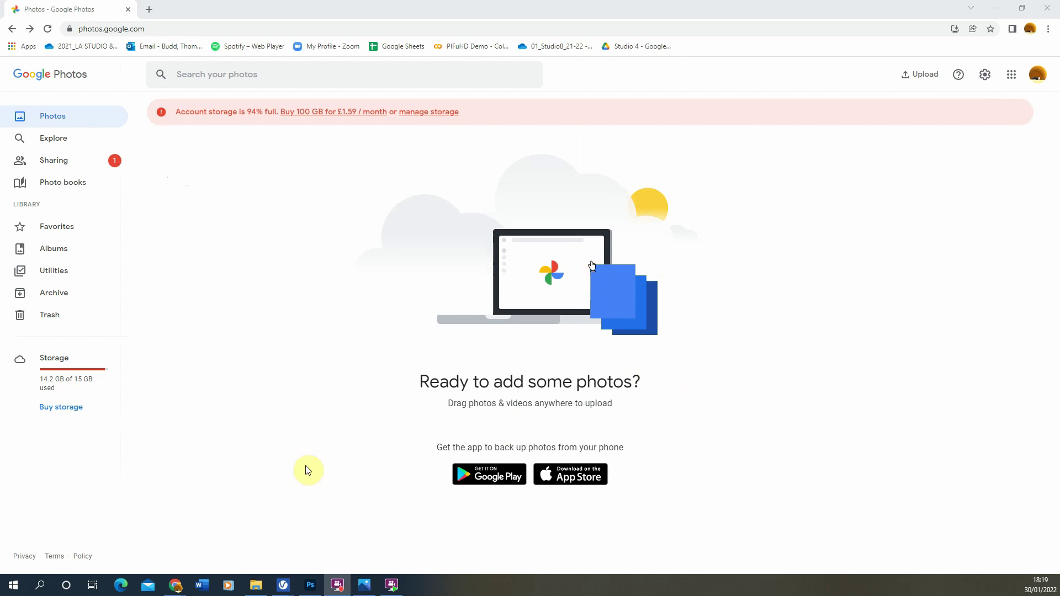
Drag the Edit_VR image from the Render folder onto the Google Photos page to upload it.
{"action": "left_click", "coordinate": [255, 587]}
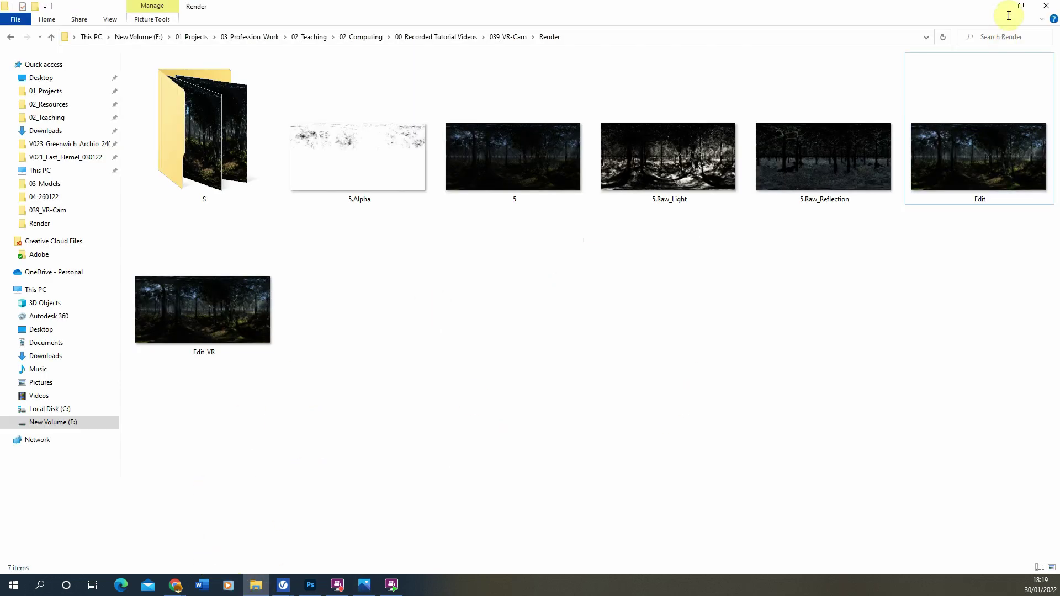
{"action": "left_click", "coordinate": [1021, 7]}
{"action": "scroll", "coordinate": [466, 414], "scroll_direction": "down", "scroll_amount": 2}
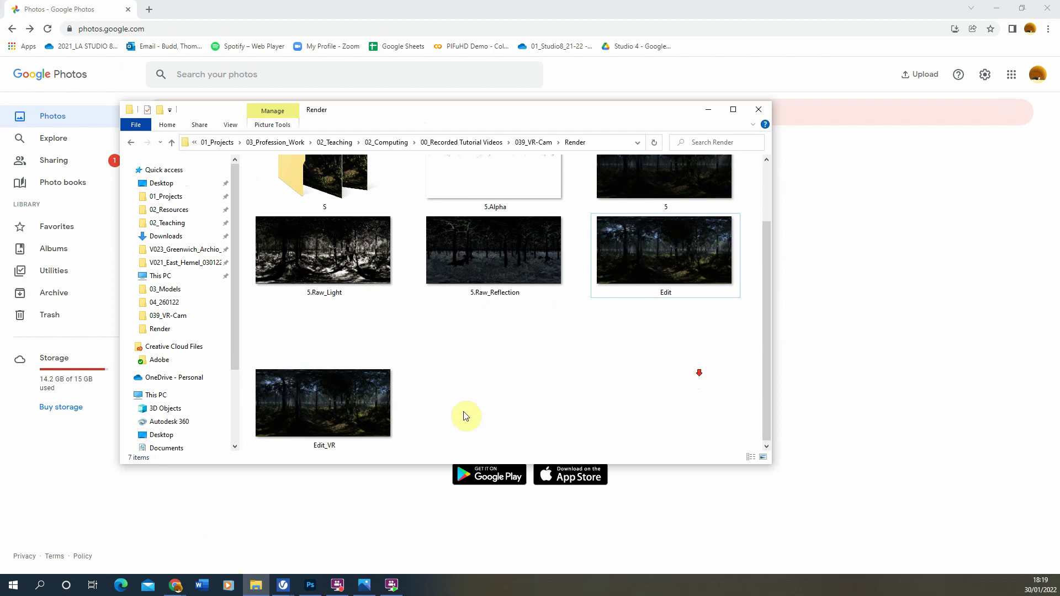
{"action": "left_click", "coordinate": [386, 381]}
{"action": "left_click_drag", "start_coordinate": [451, 116], "coordinate": [881, 154]}
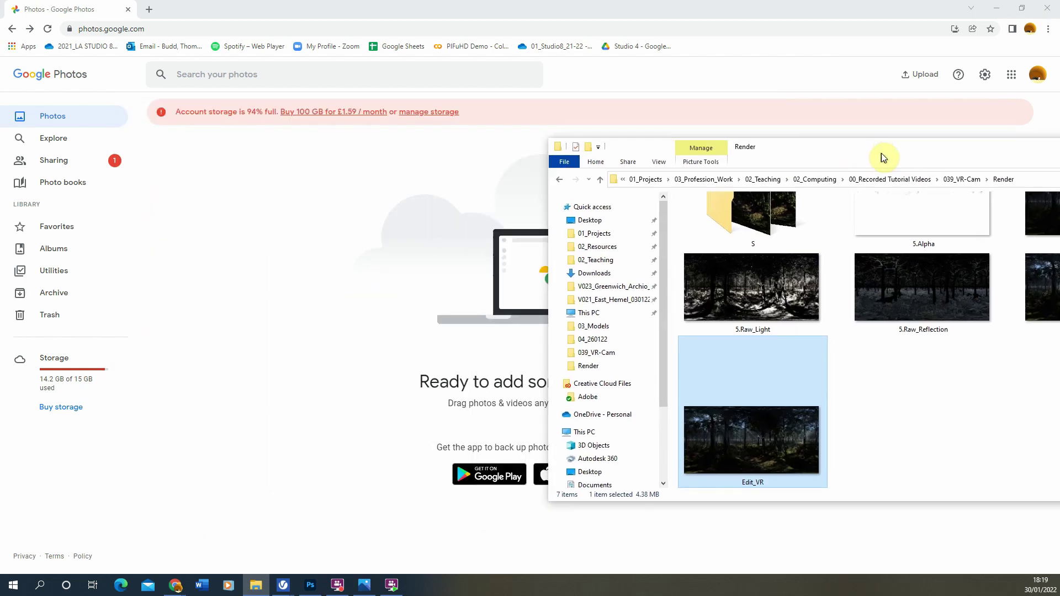
{"action": "left_click_drag", "start_coordinate": [709, 432], "coordinate": [373, 276]}
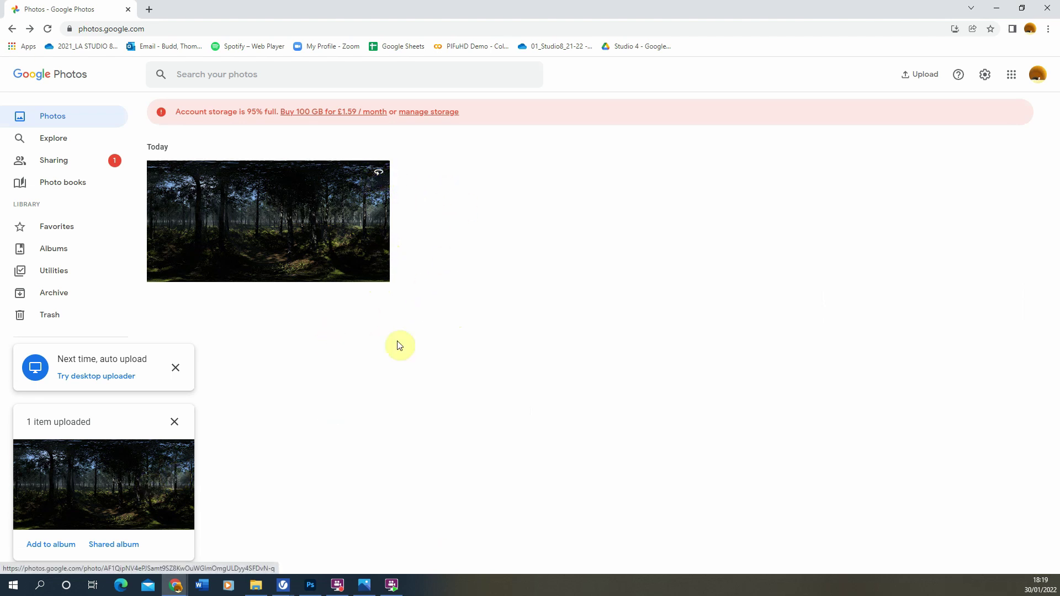
Open the uploaded Edit_VR photo and rotate its 360° forest view in several directions.
{"action": "left_click", "coordinate": [312, 222]}
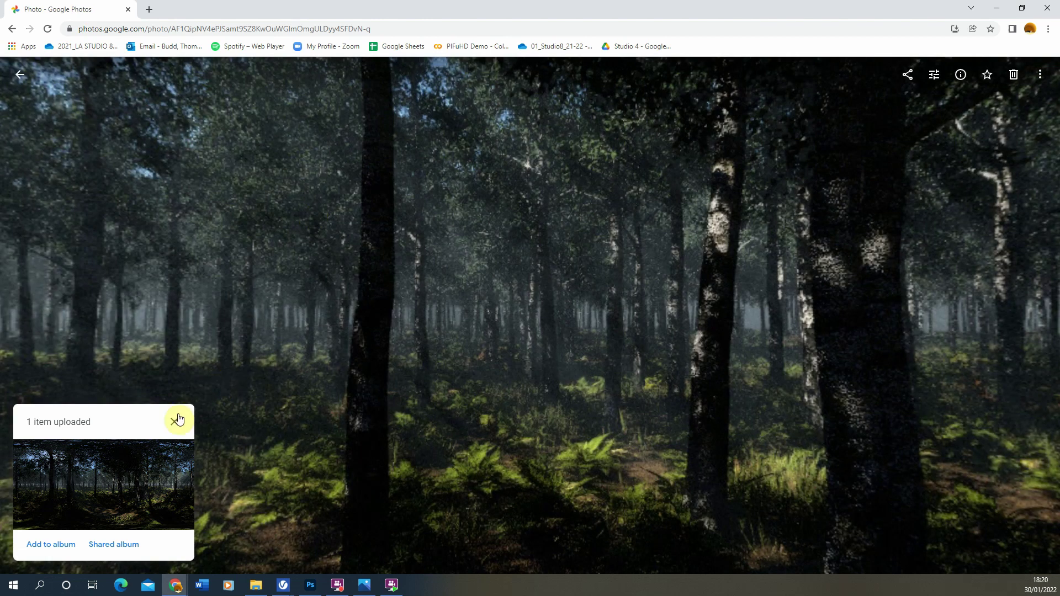
{"action": "left_click", "coordinate": [175, 422]}
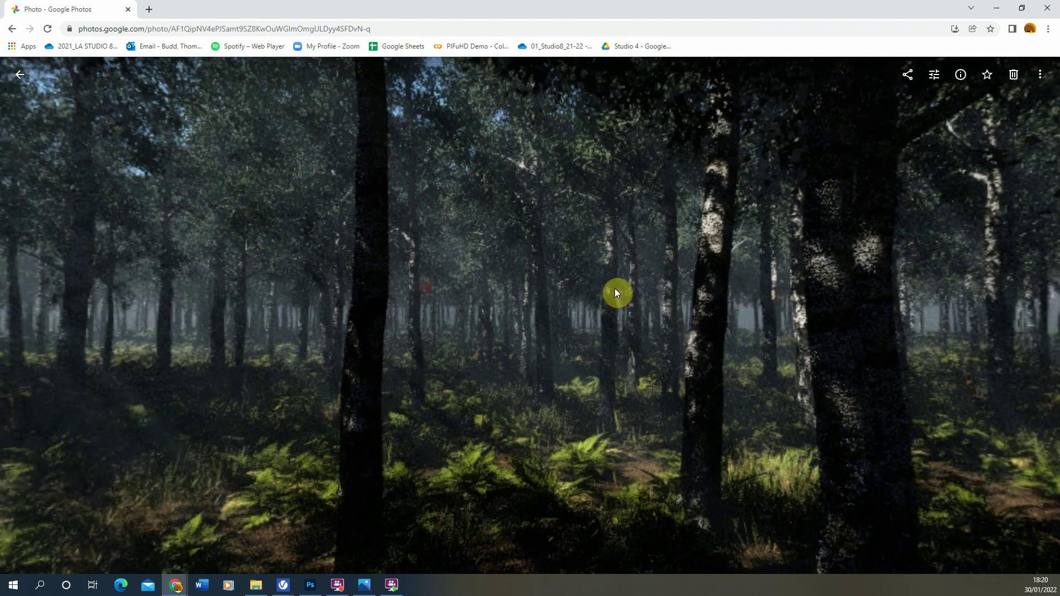
{"action": "left_click_drag", "start_coordinate": [618, 293], "coordinate": [287, 260]}
{"action": "left_click_drag", "start_coordinate": [681, 285], "coordinate": [439, 276]}
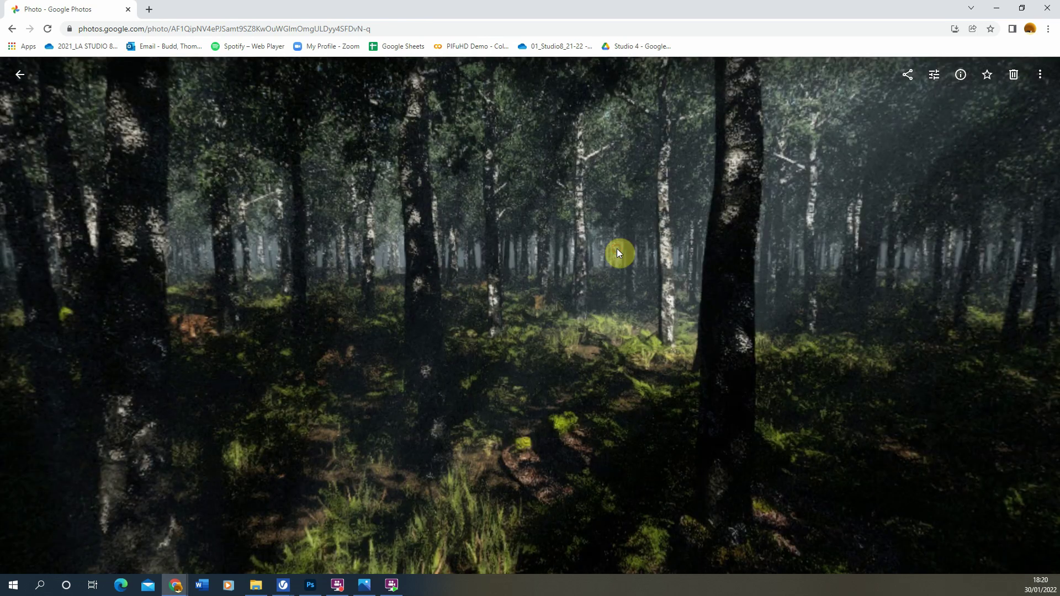
{"action": "left_click_drag", "start_coordinate": [731, 293], "coordinate": [611, 280]}
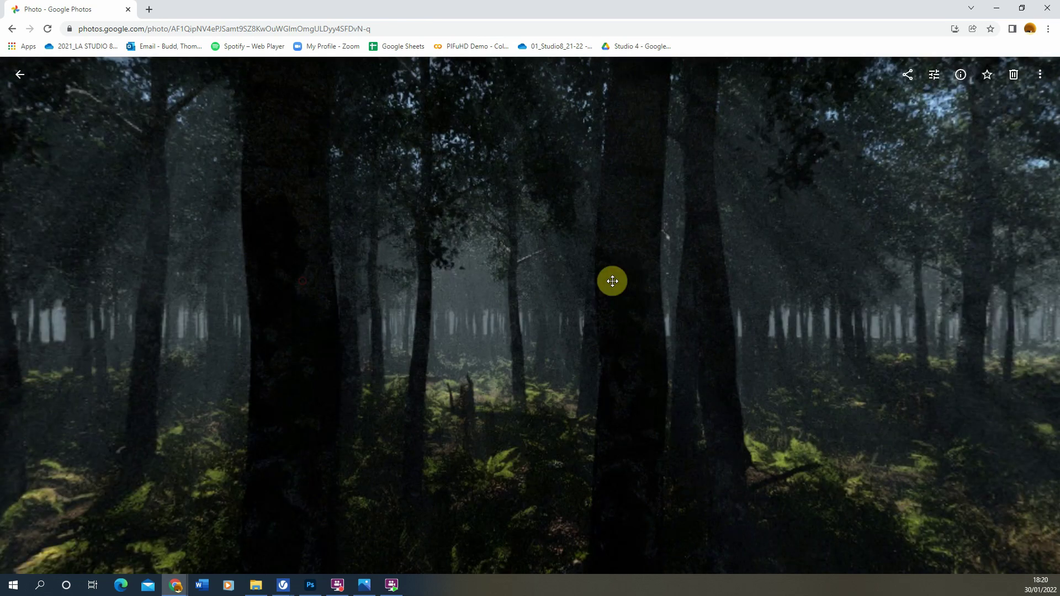
{"action": "left_click_drag", "start_coordinate": [688, 289], "coordinate": [963, 48]}
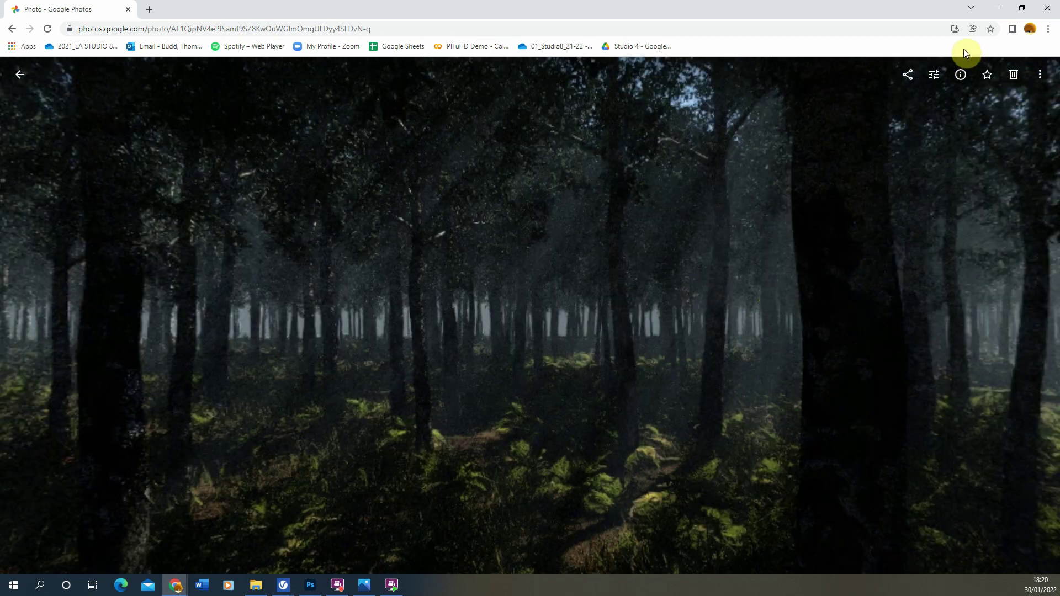
{"action": "left_click", "coordinate": [918, 78]}
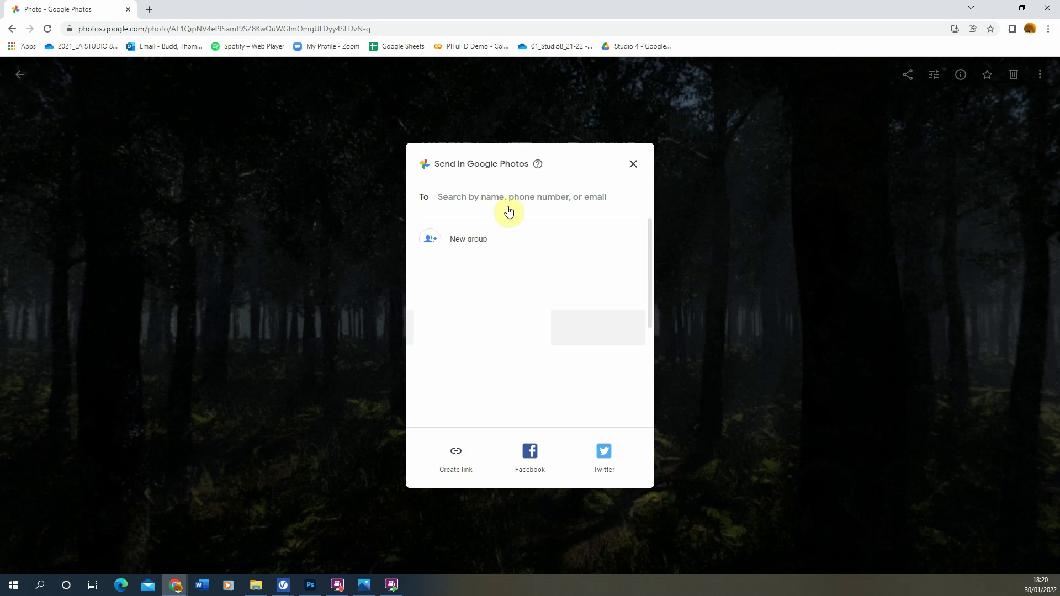
{"action": "left_click", "coordinate": [634, 165]}
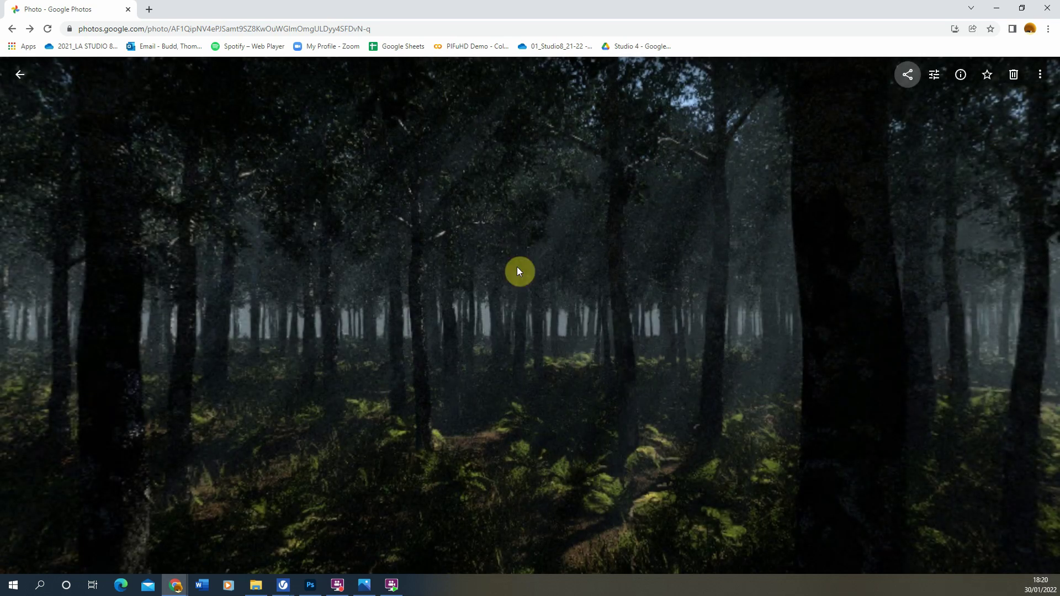